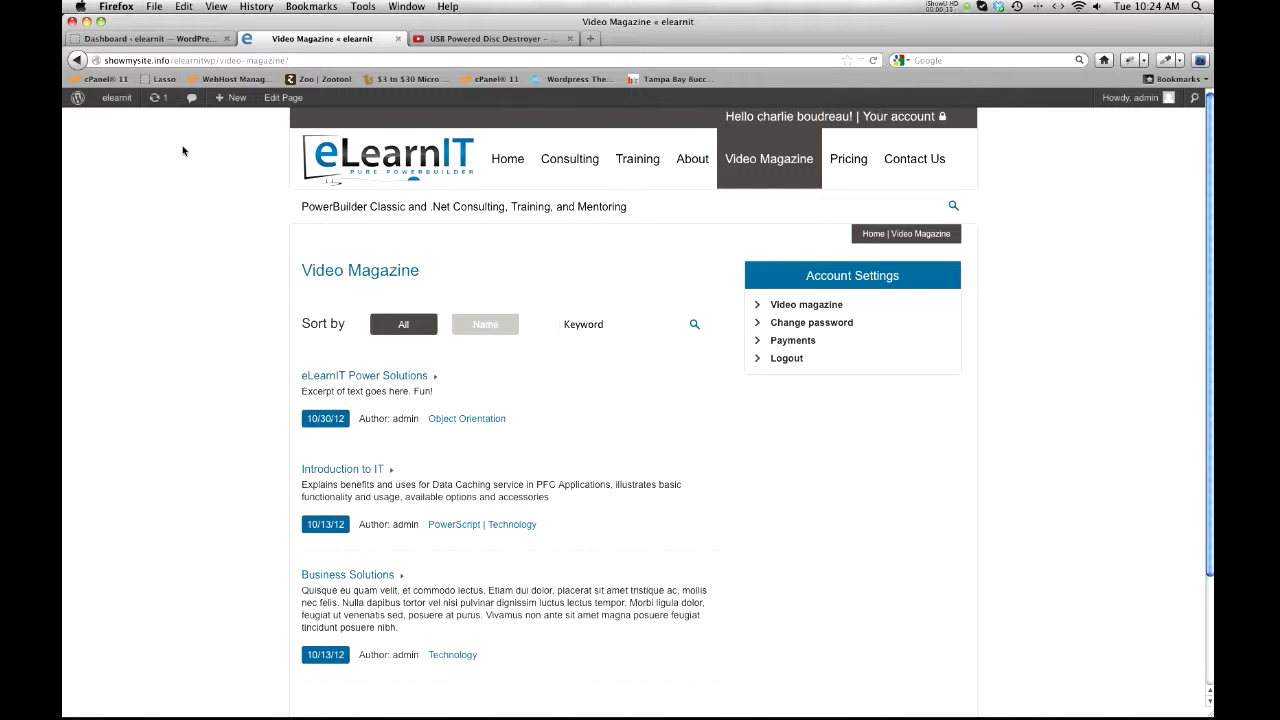
- Return to the WordPress admin dashboard and open the Videos > Categories page
click(145, 38)
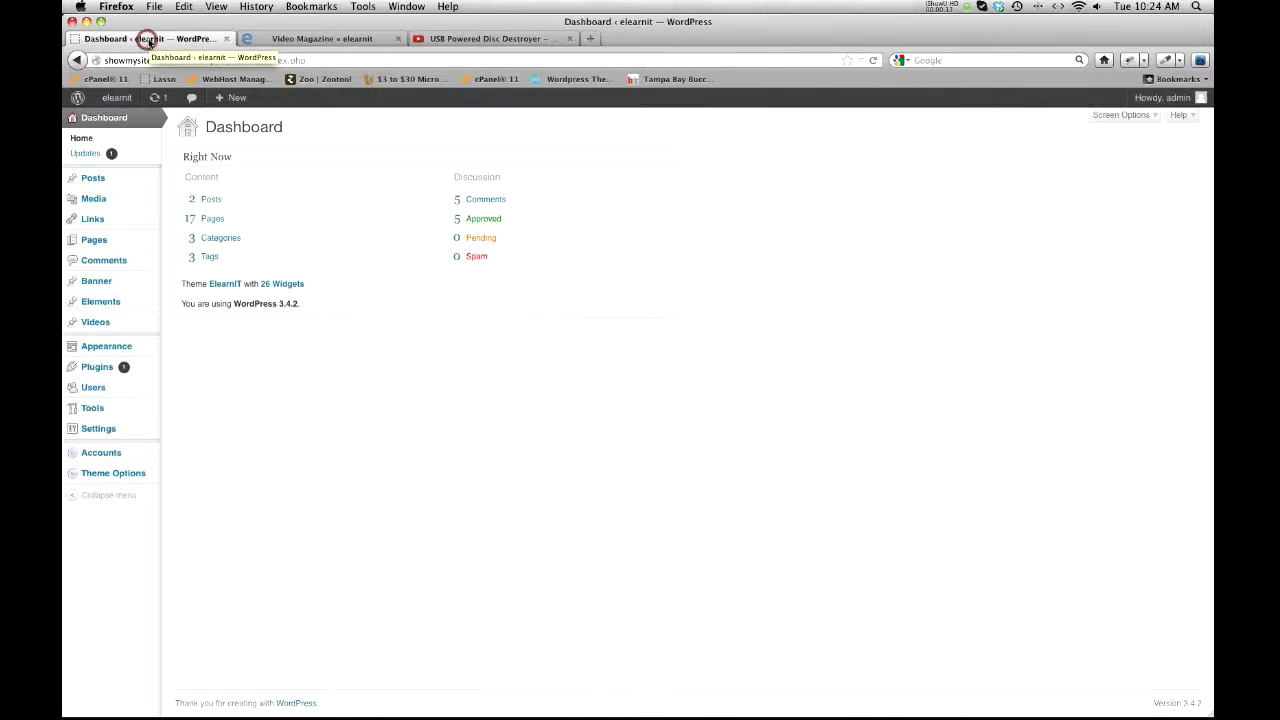
mouse_move(91, 322)
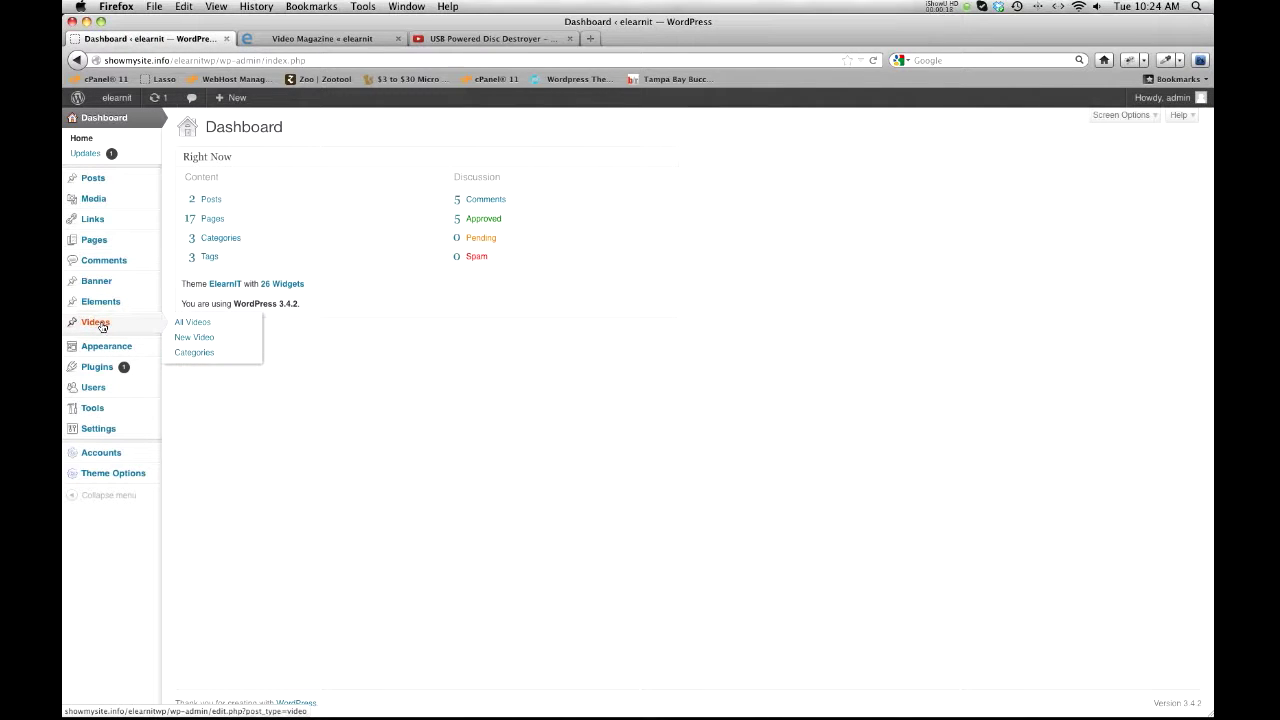
click(352, 38)
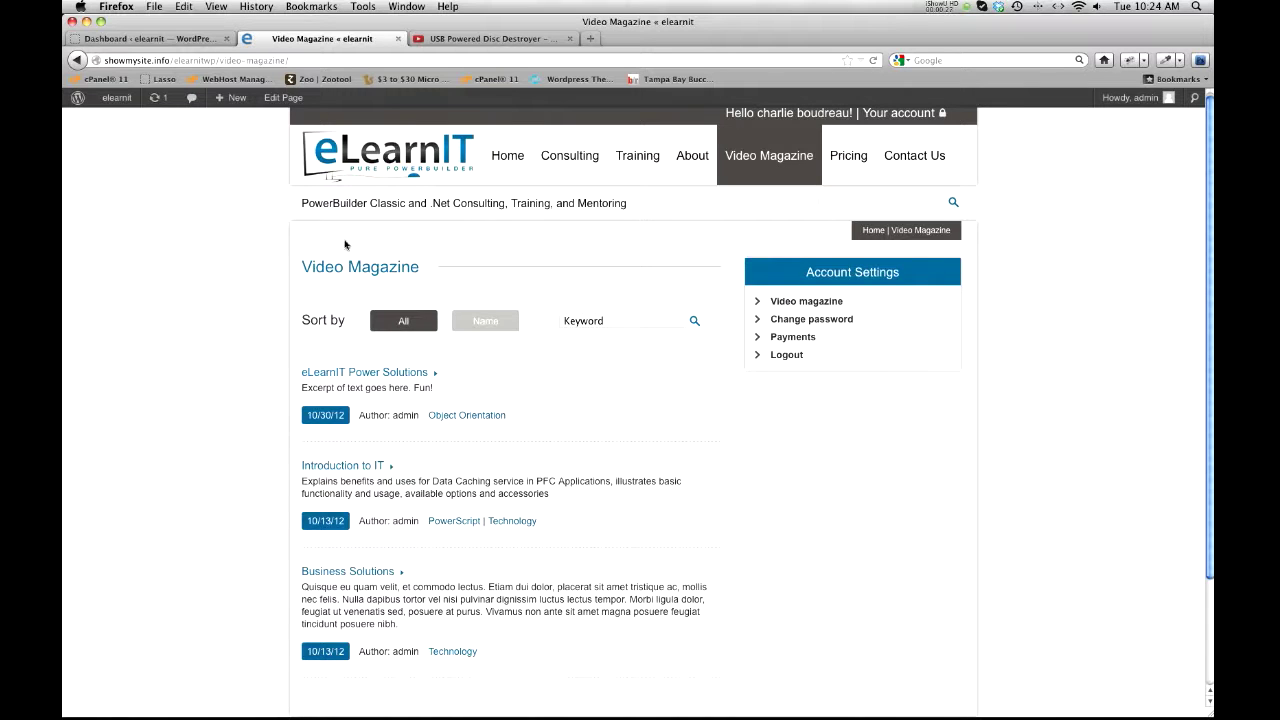
click(121, 39)
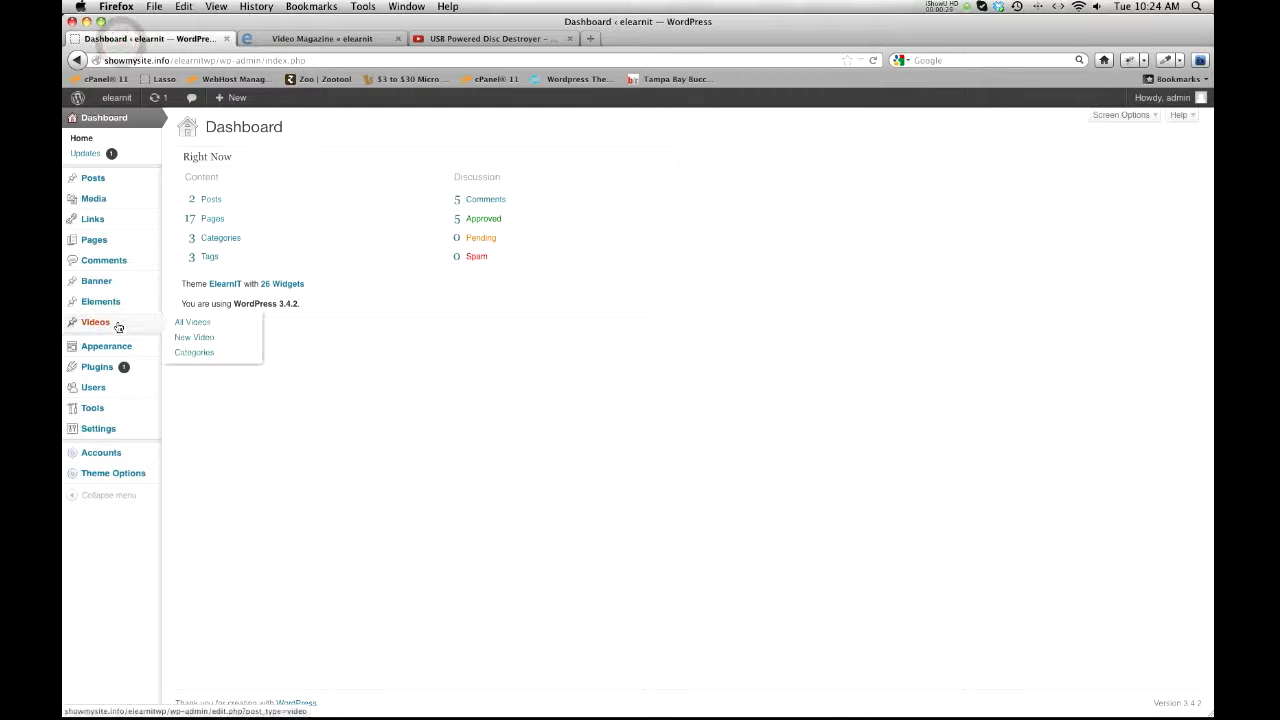
click(193, 354)
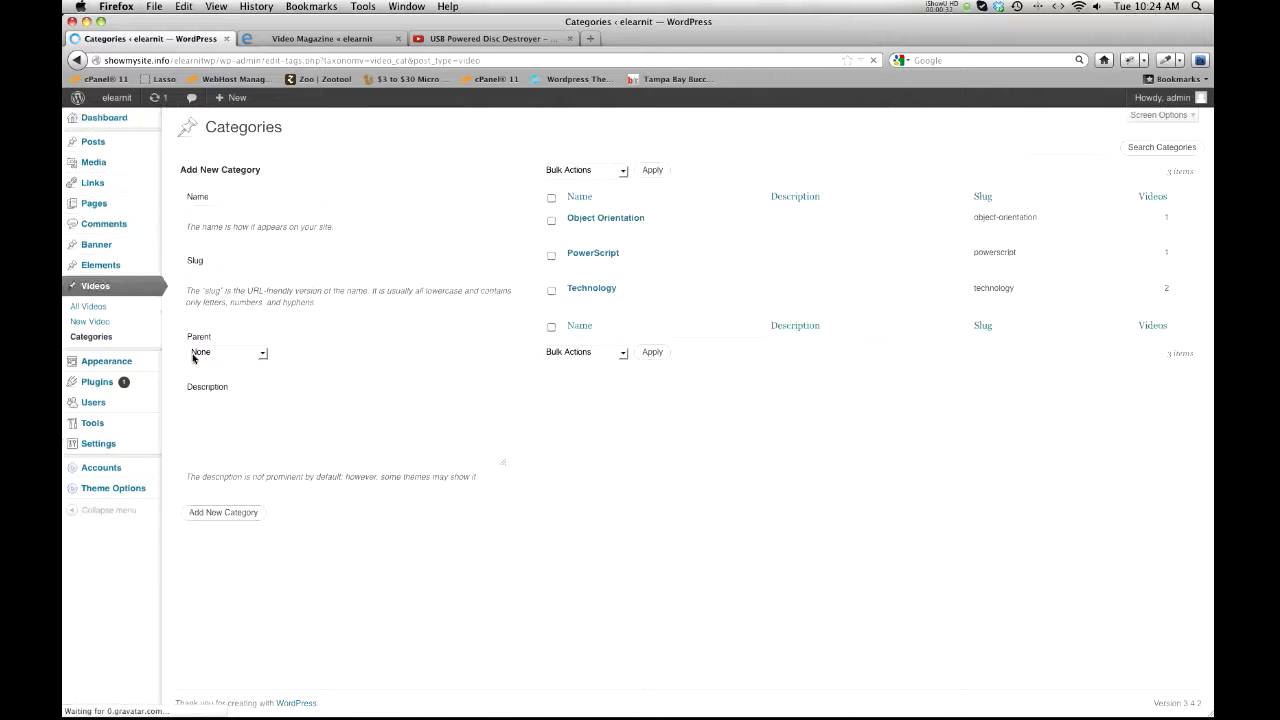
- Create a test video category named 'New Category', then permanently delete it
click(222, 216)
text(New Category)
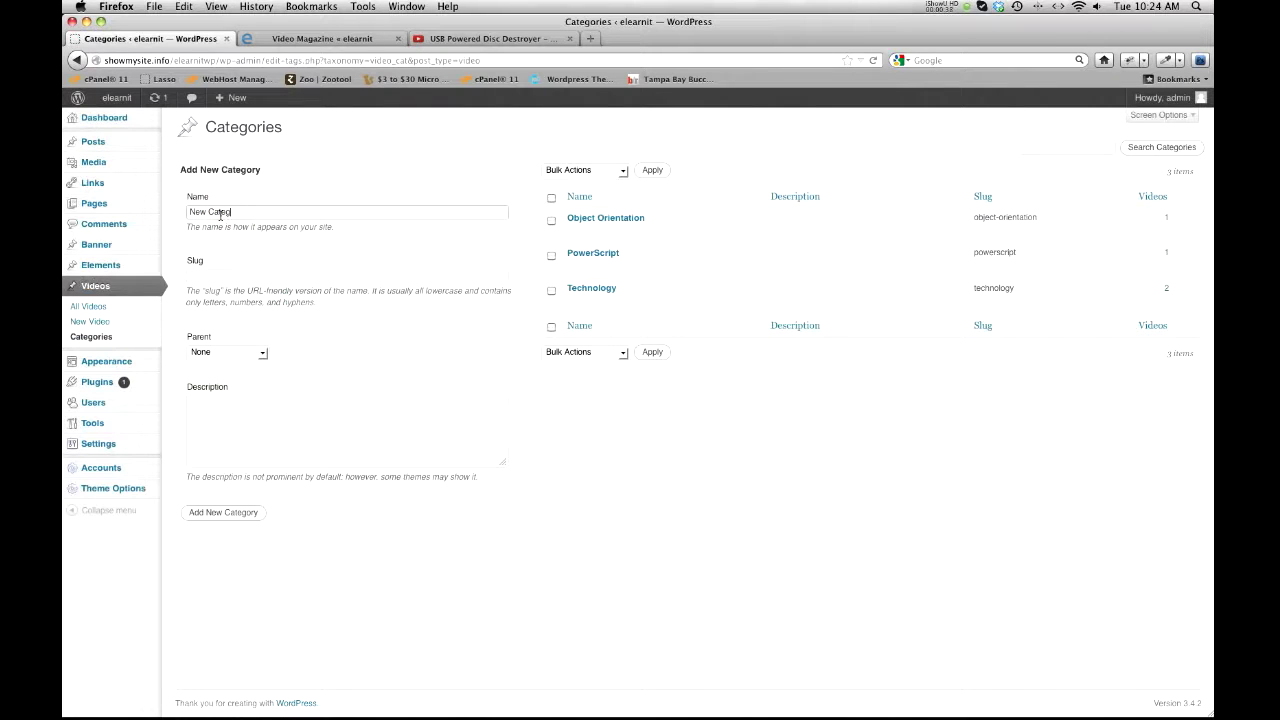
click(250, 512)
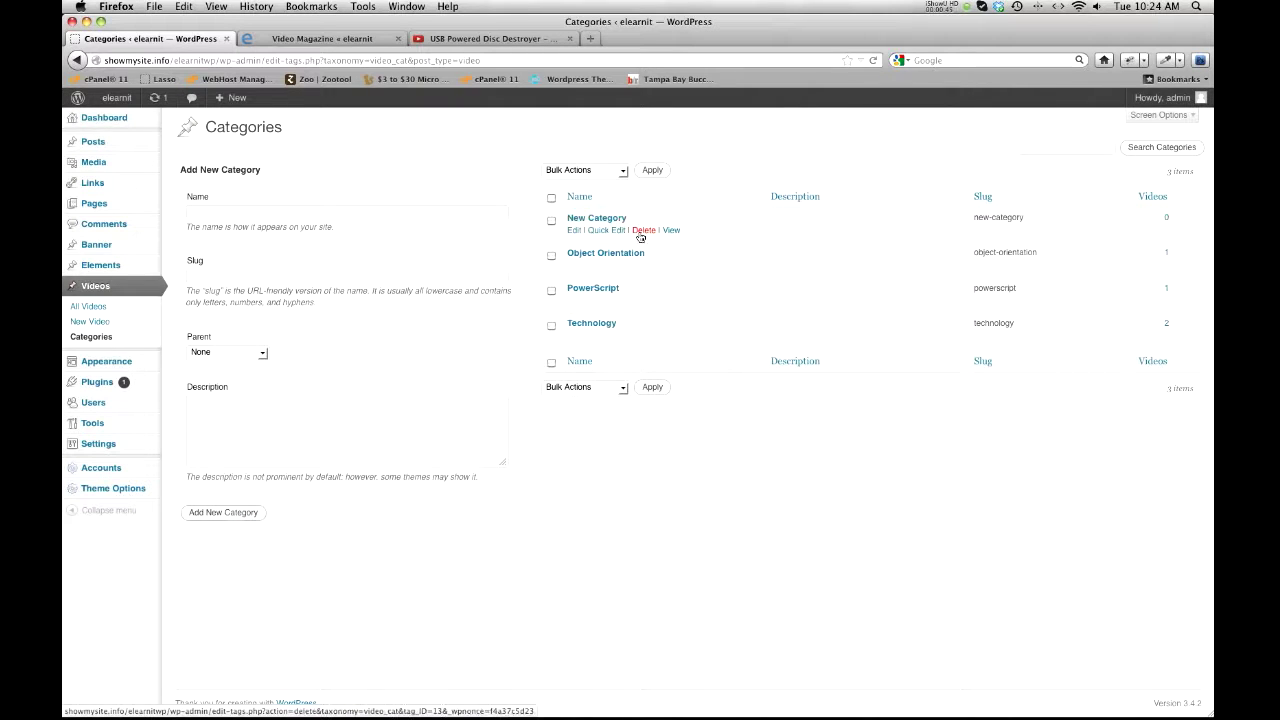
click(640, 231)
click(714, 346)
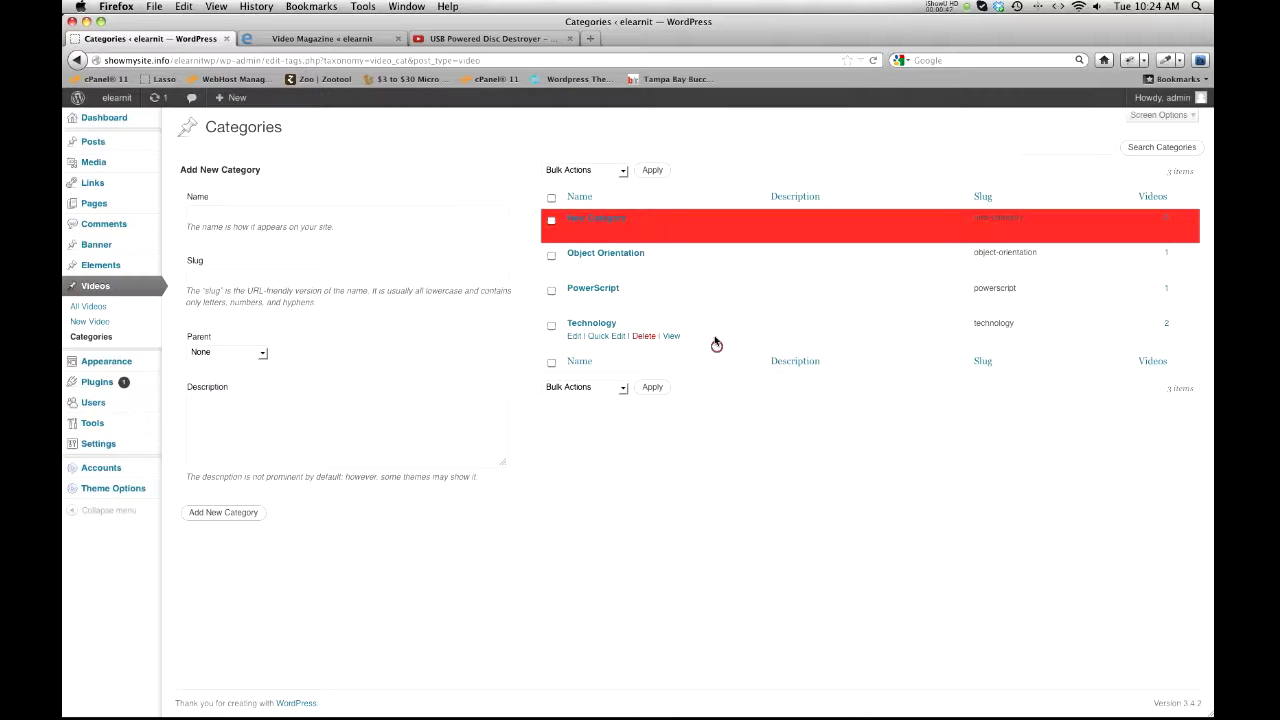
click(108, 308)
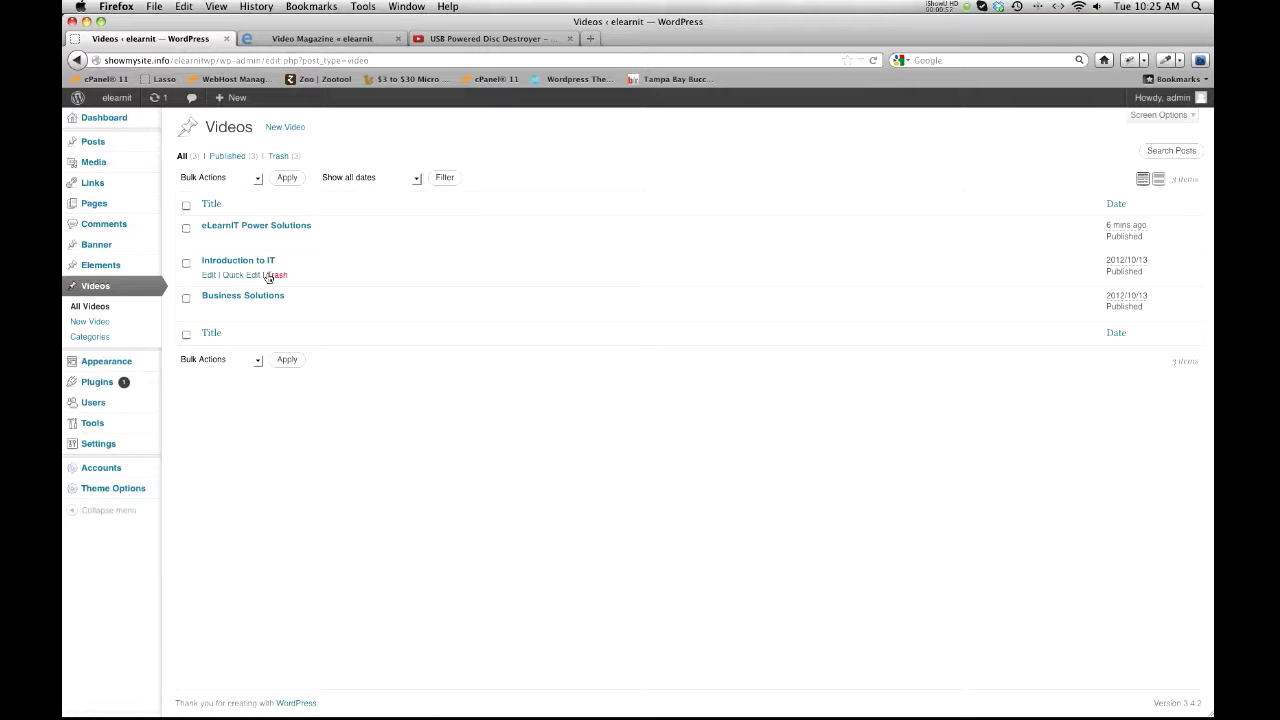
- Start a new video post and give it the title 'PowerScript'
click(281, 130)
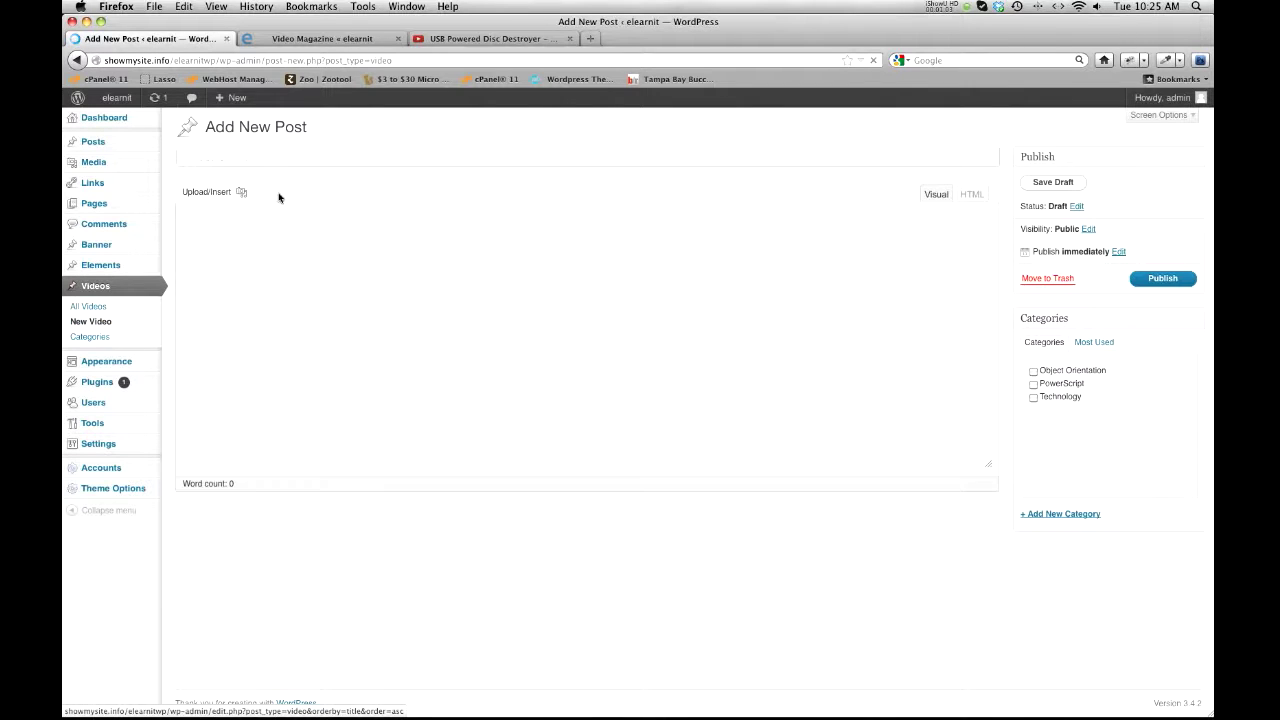
click(262, 156)
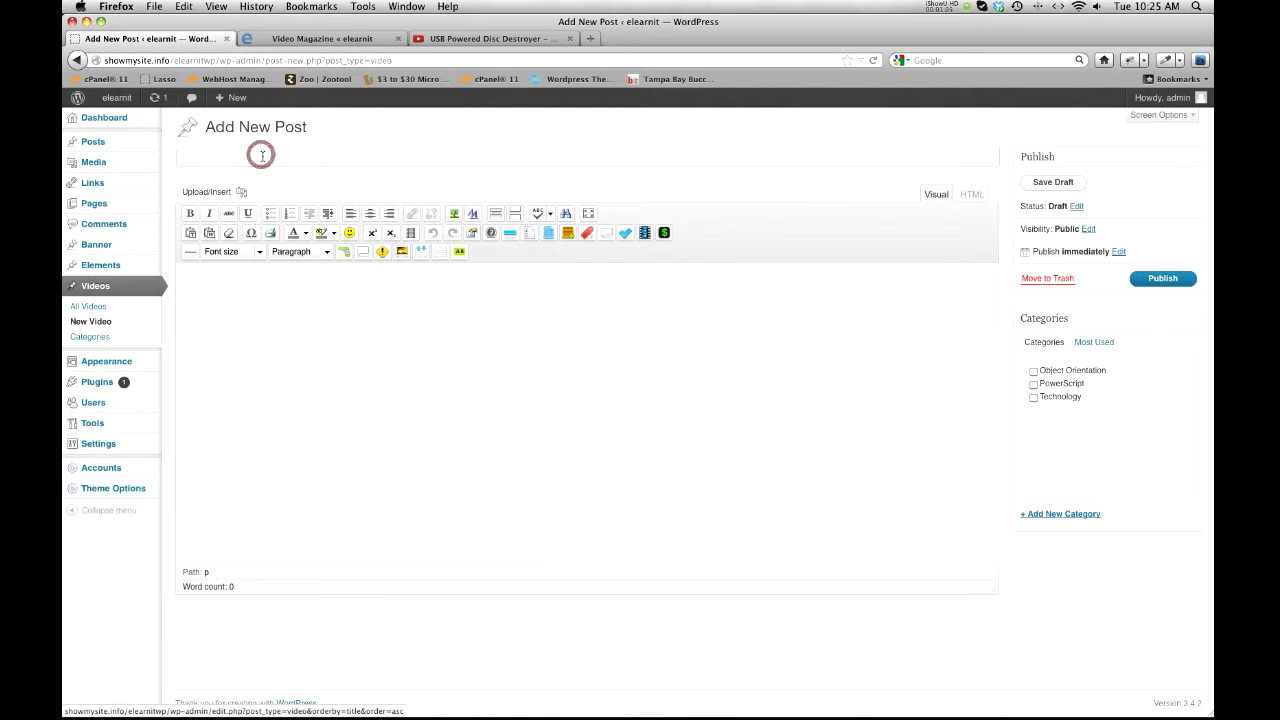
text(PowerScript)
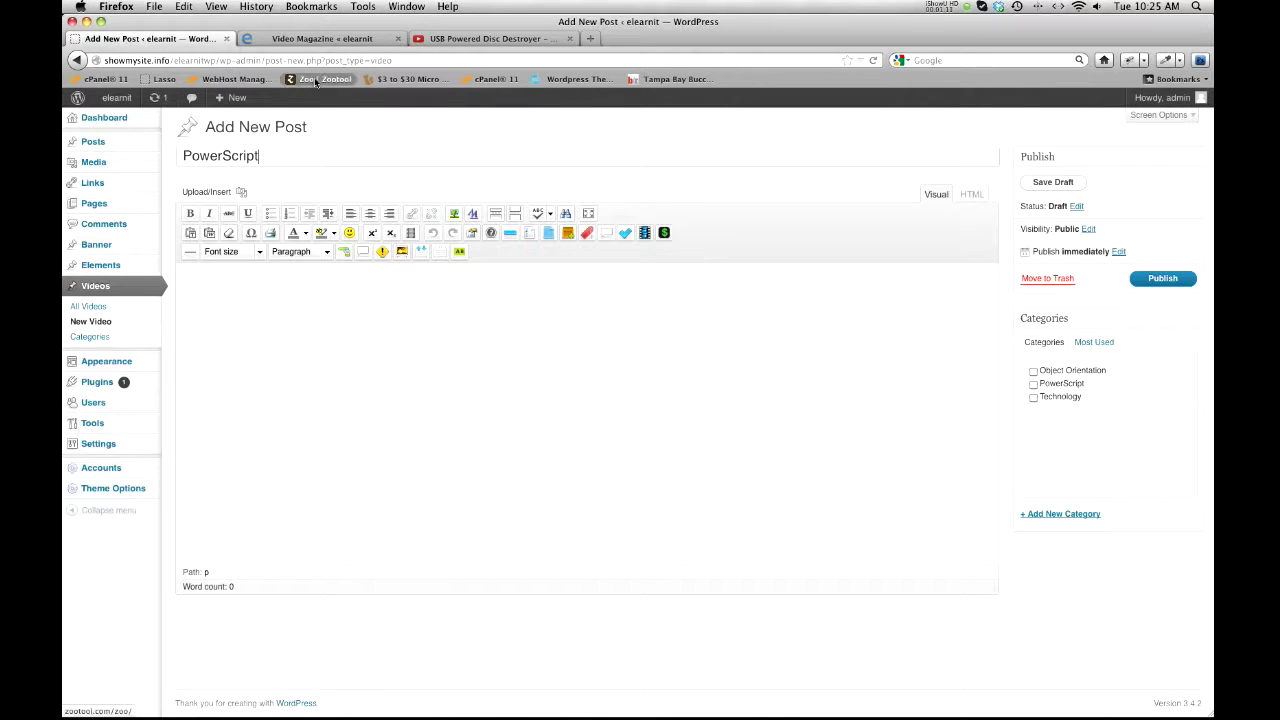
click(312, 38)
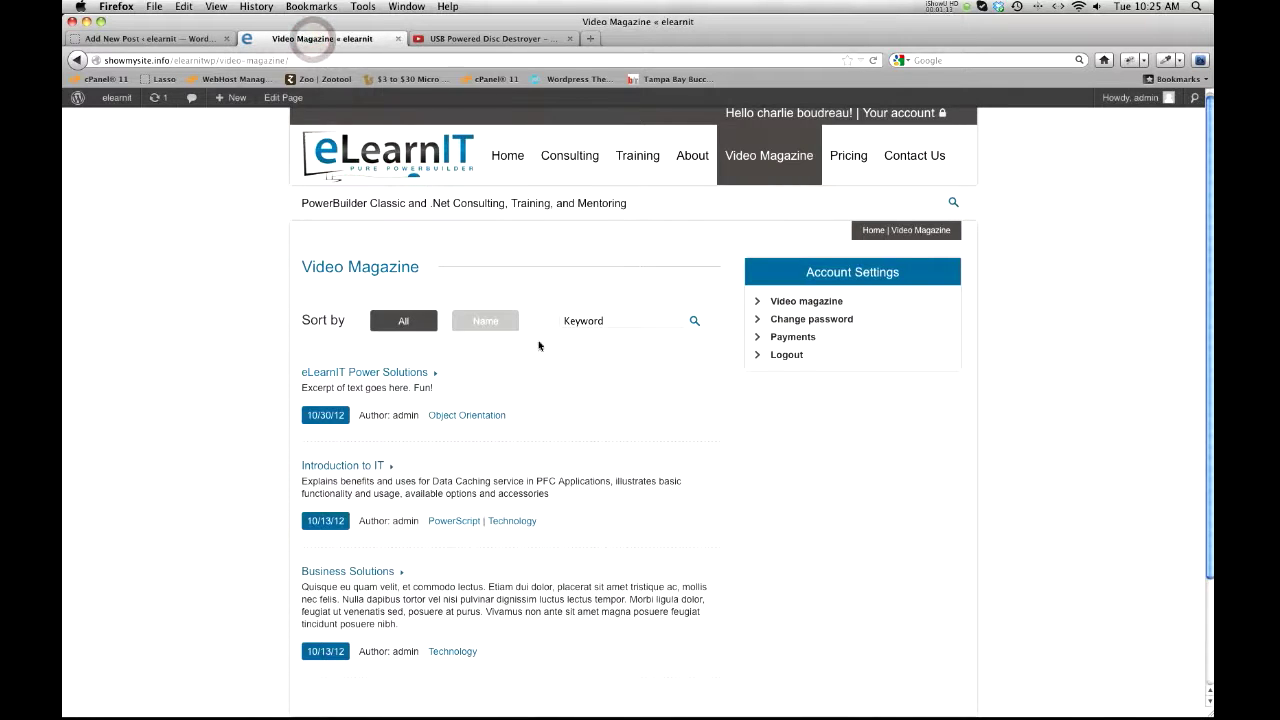
- Copy the Business Solutions excerpt from the Video Magazine page into the post body
scroll(538, 345, down, 3)
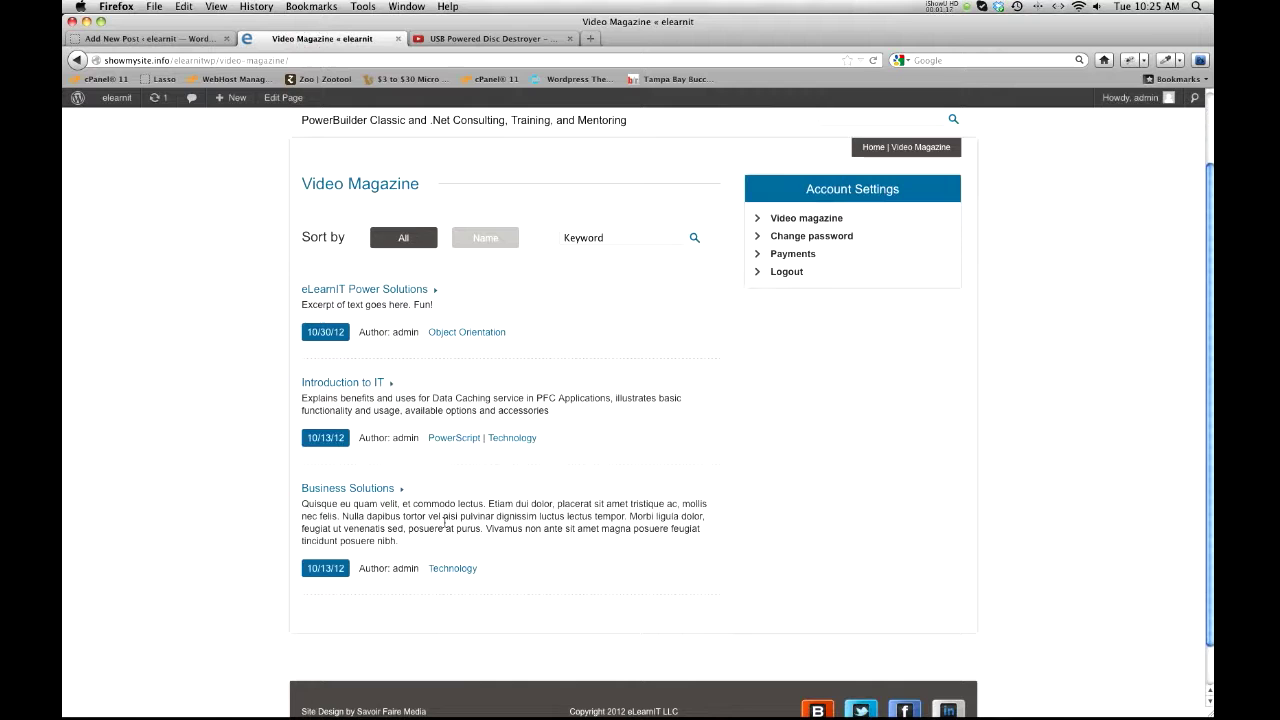
drag(483, 530, 303, 505)
key(super+c)
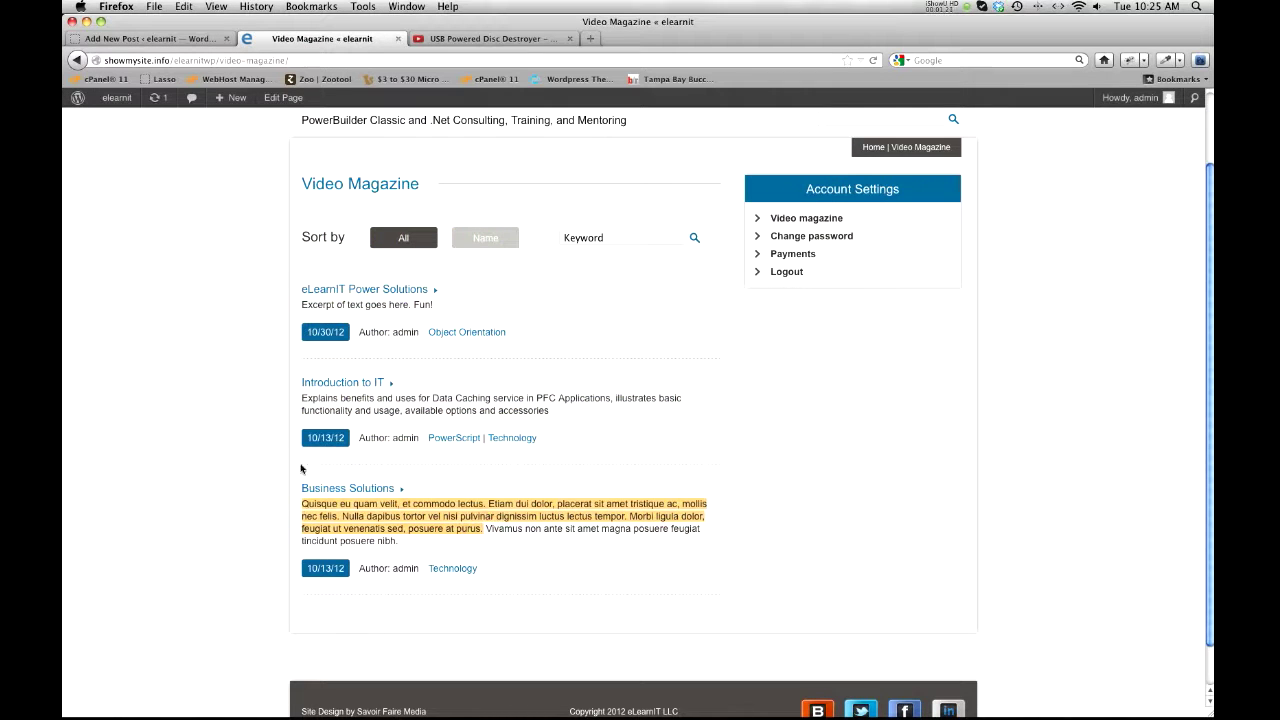
click(150, 38)
click(266, 308)
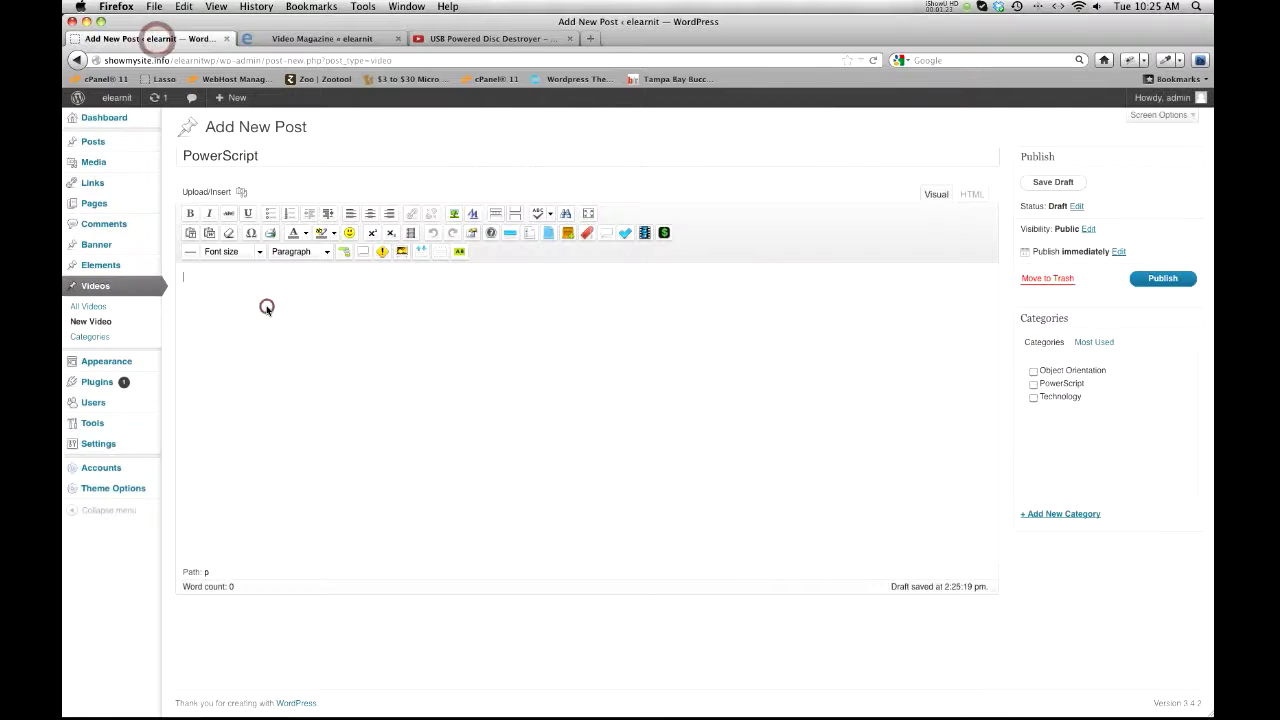
key(super+v)
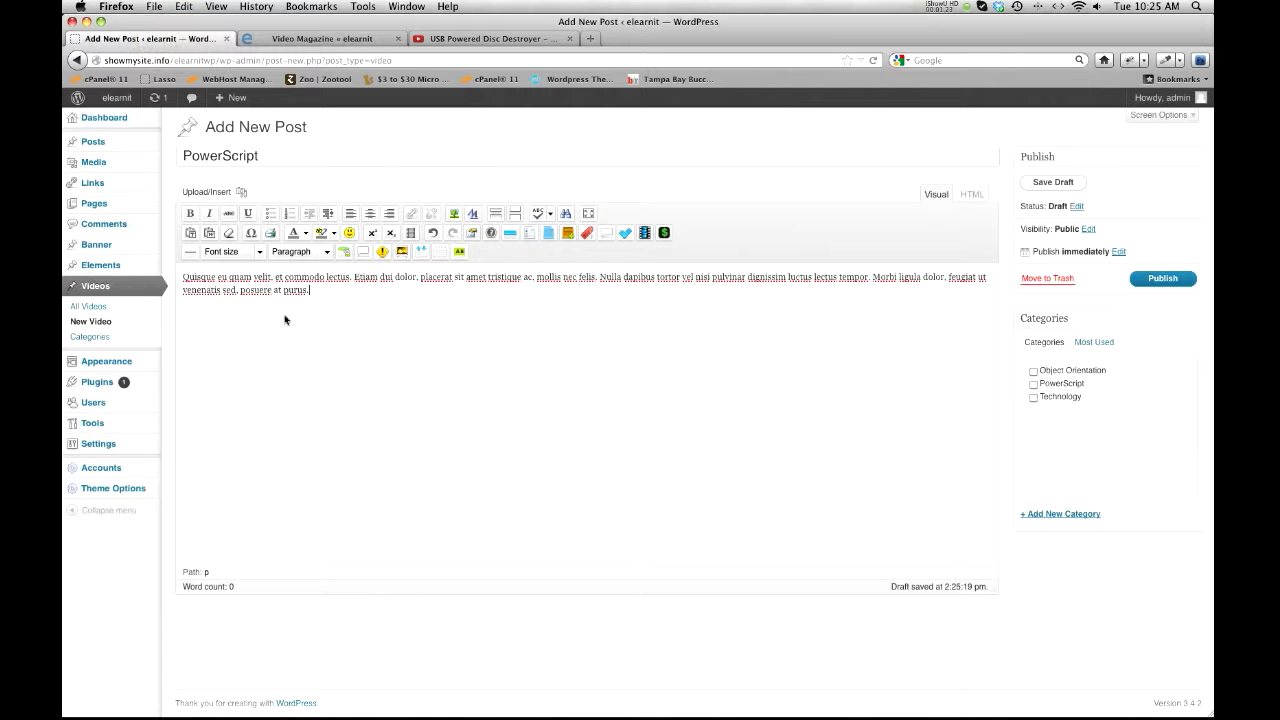
- View the Business Solutions video page on the site, then return to the PowerScript editor
click(335, 40)
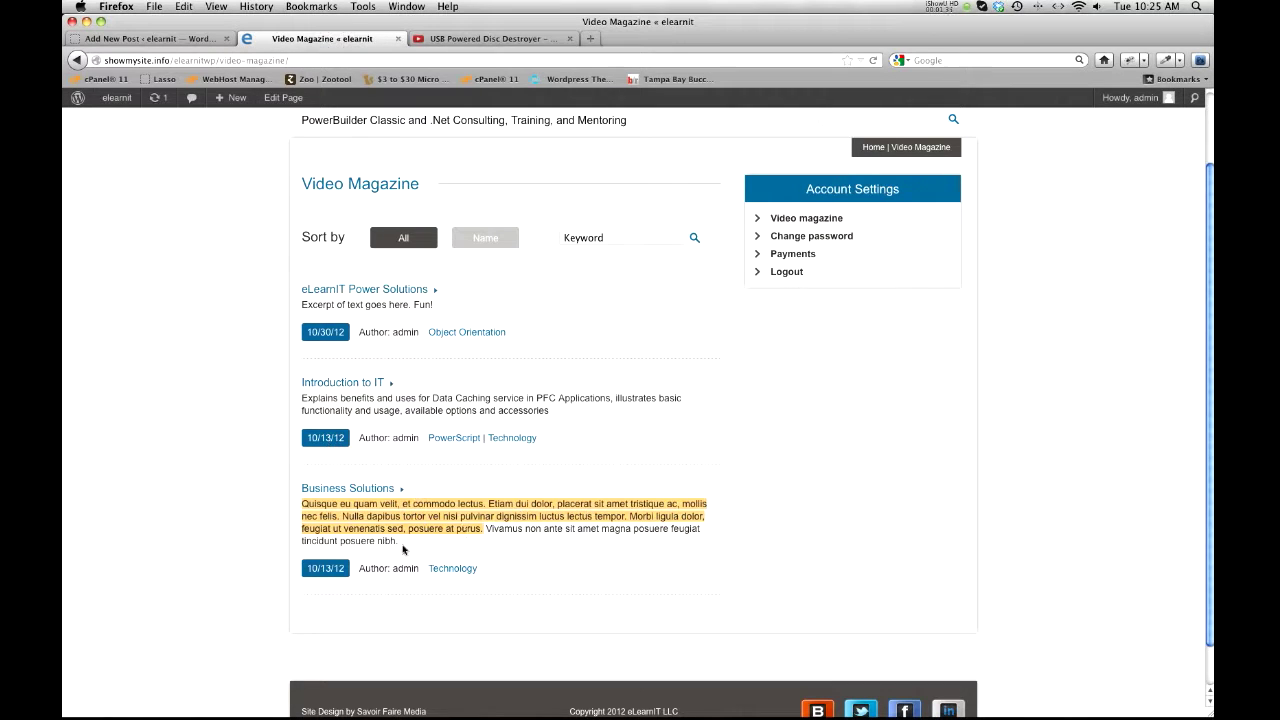
click(375, 488)
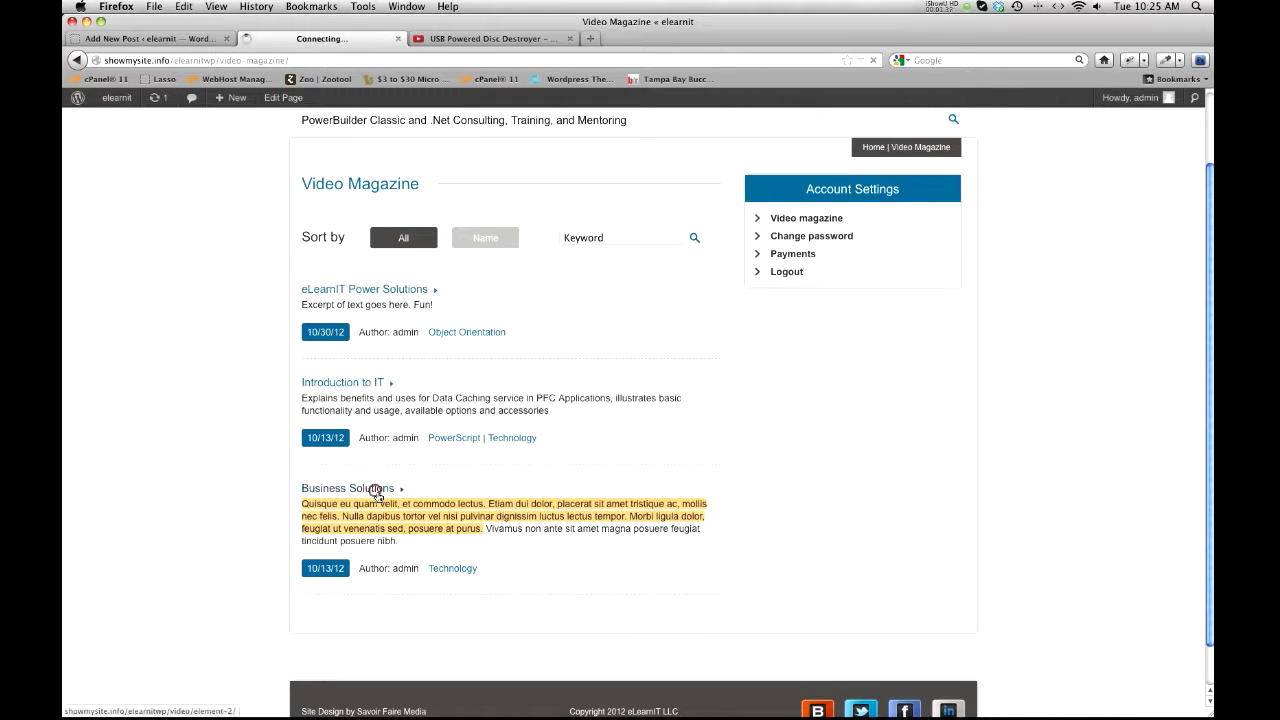
click(76, 60)
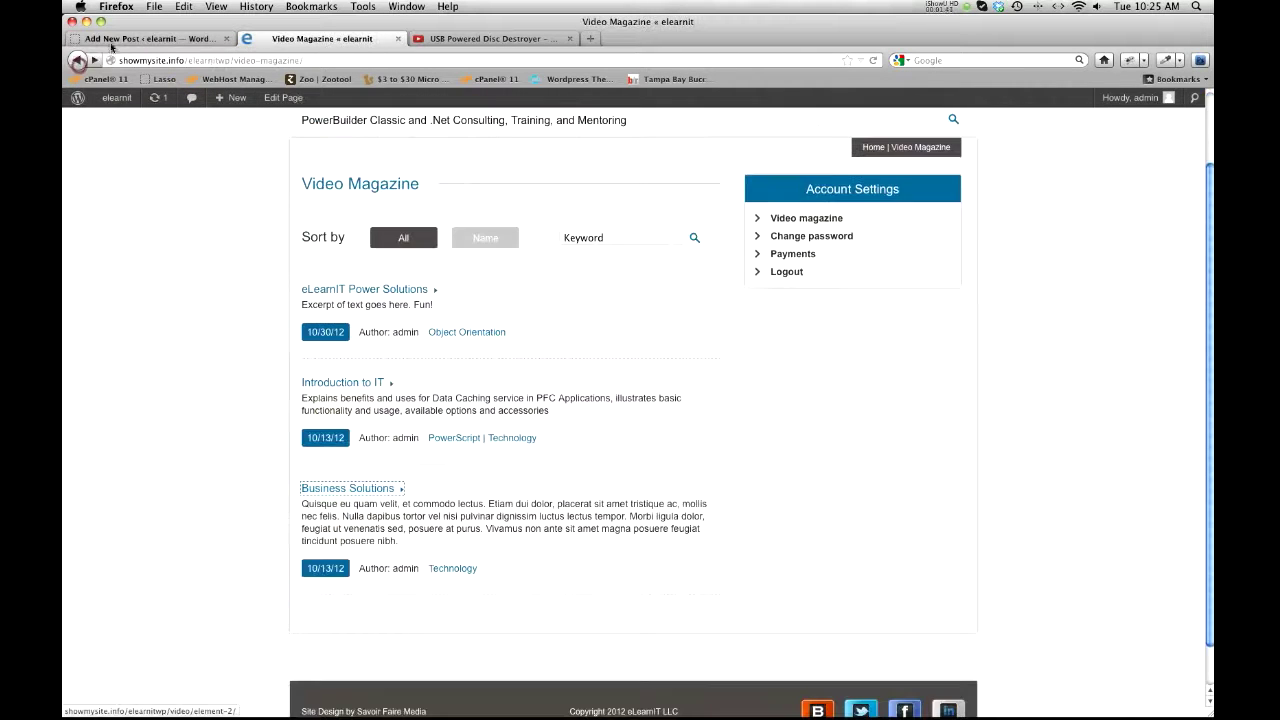
click(108, 39)
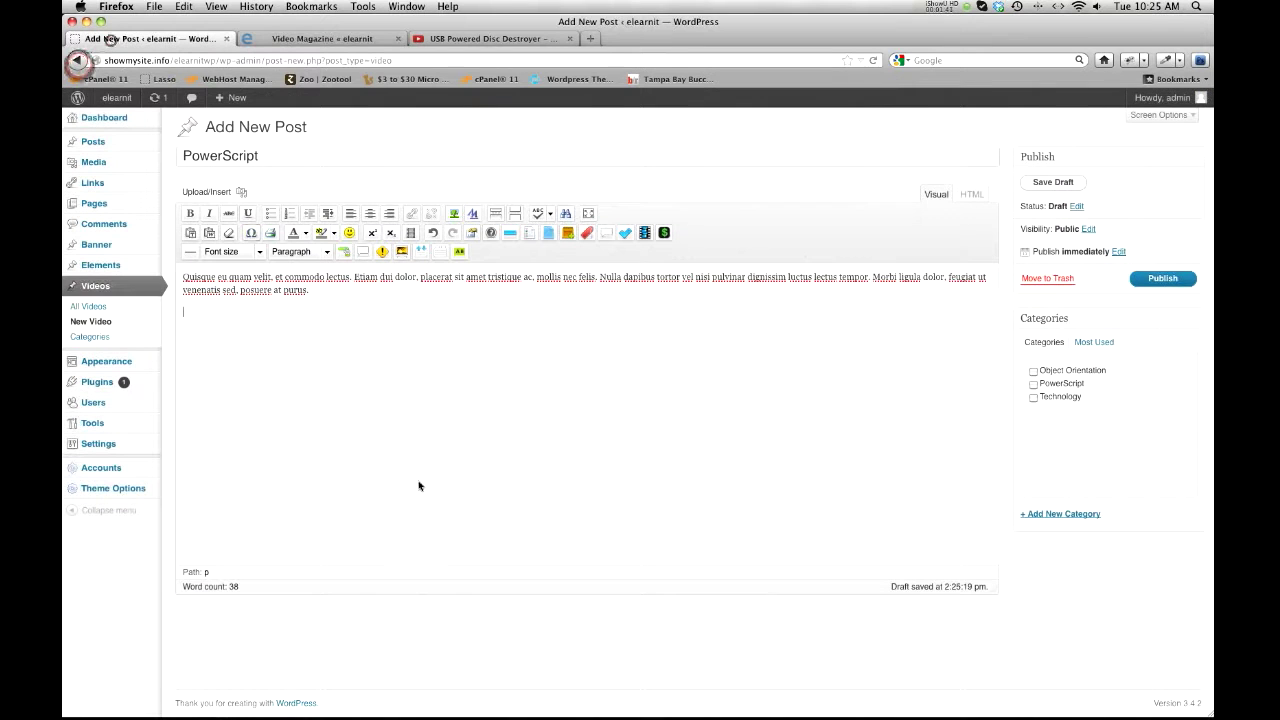
- Insert a More break after the paragraph and put the caret on a new line below it
click(491, 218)
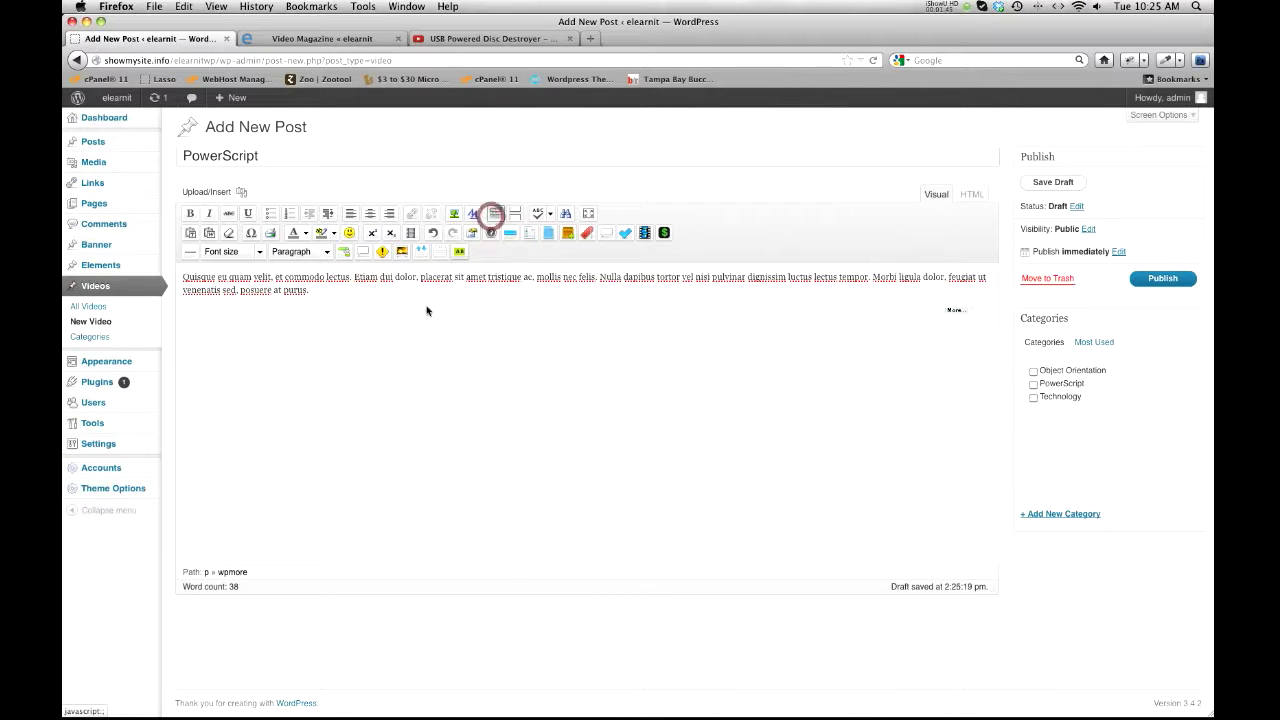
click(191, 342)
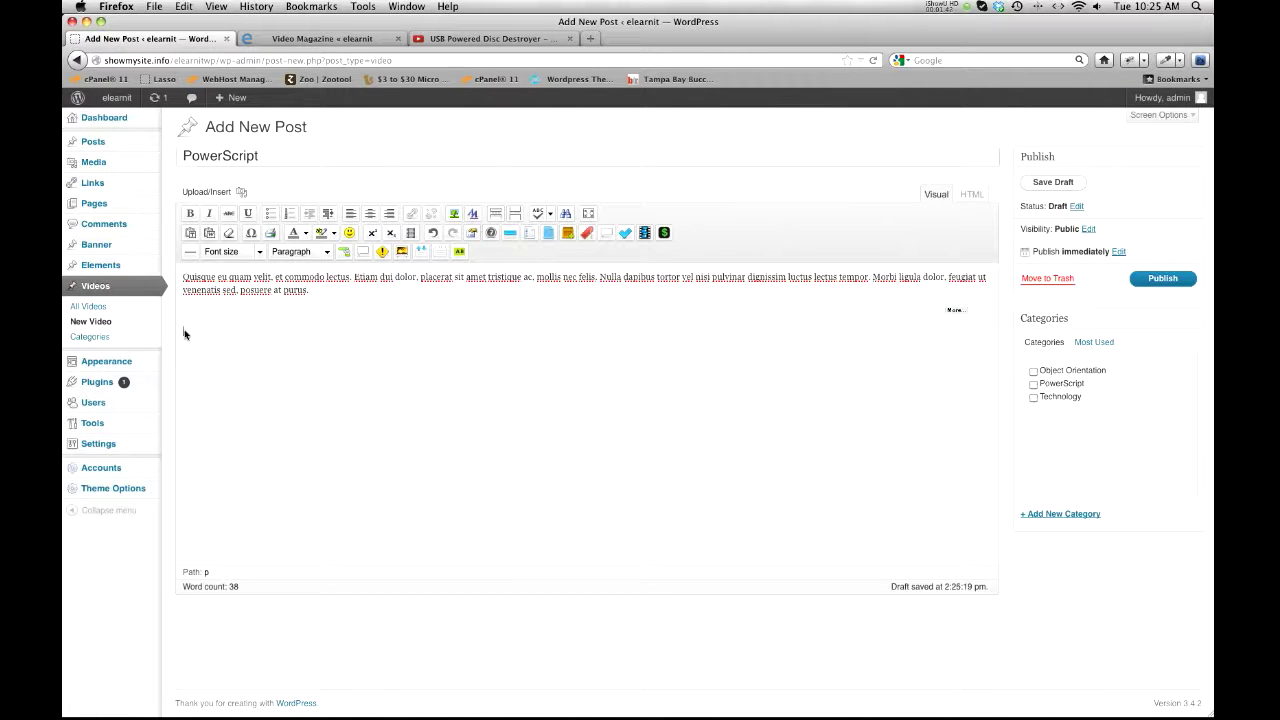
click(183, 331)
click(499, 40)
- Get the USB Powered Disc Destroyer iframe embed code at 640×480 from YouTube's Share > Embed
scroll(624, 389, down, 5)
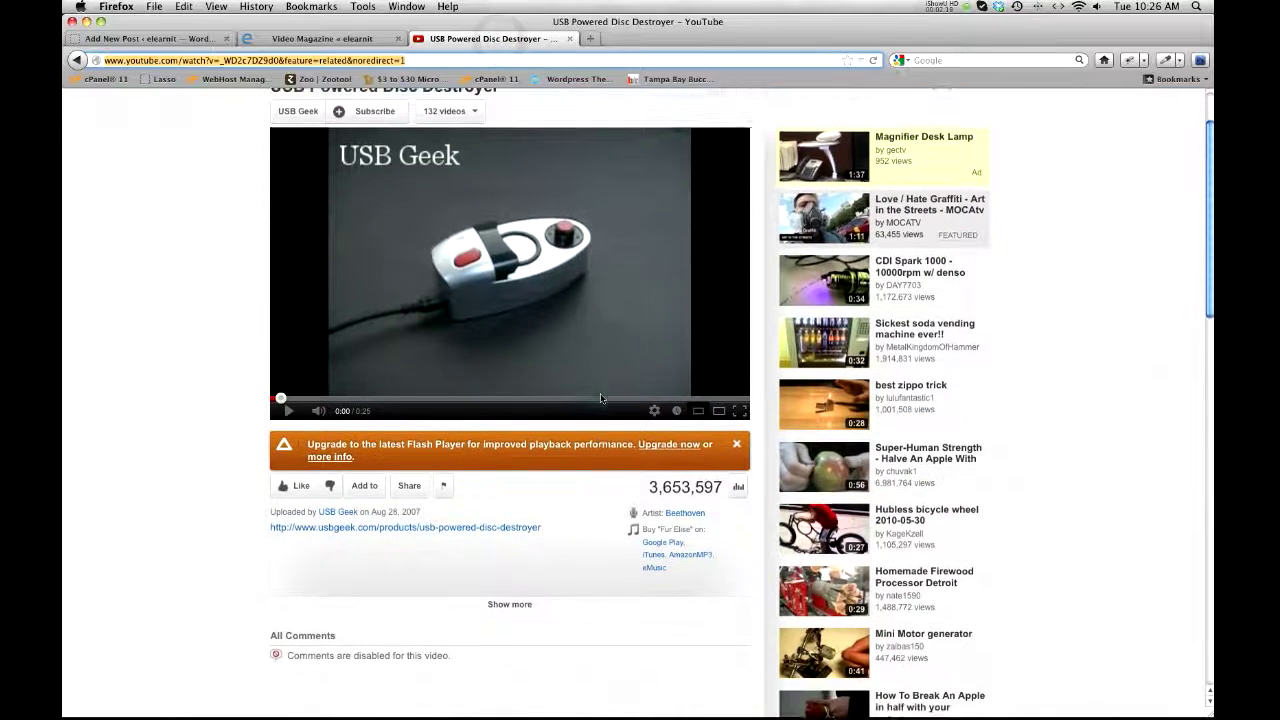
click(416, 376)
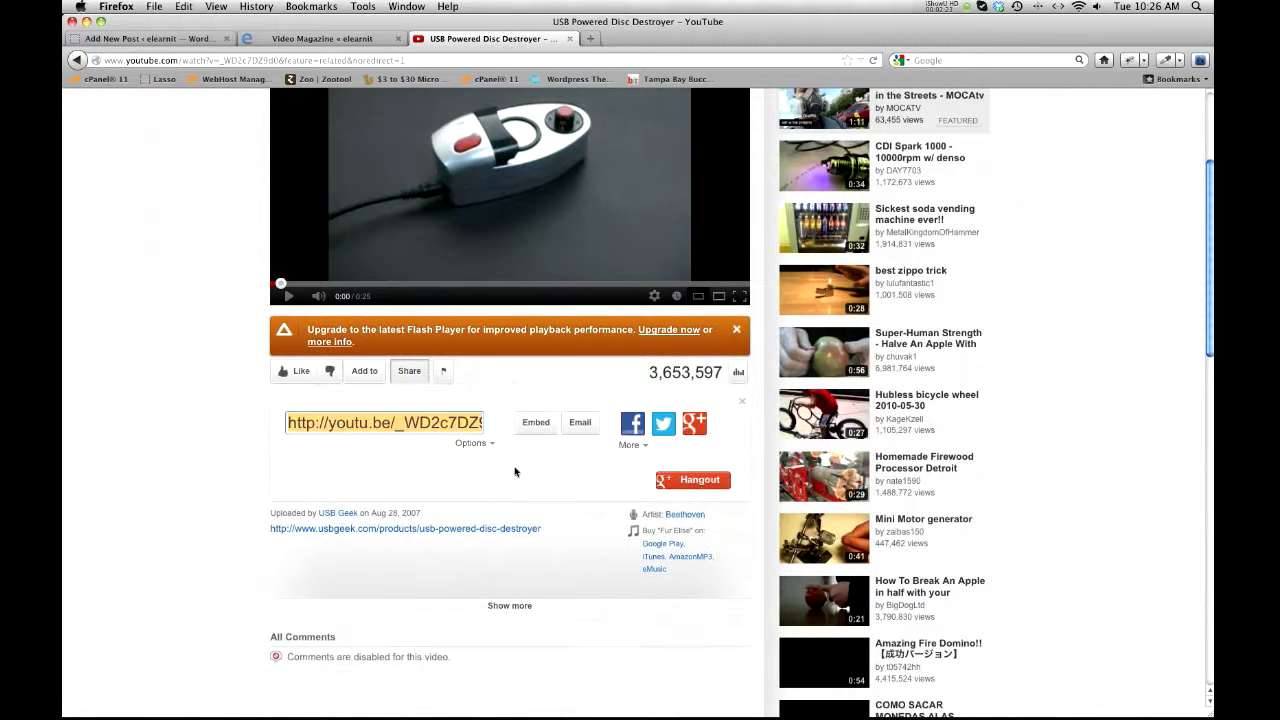
click(533, 424)
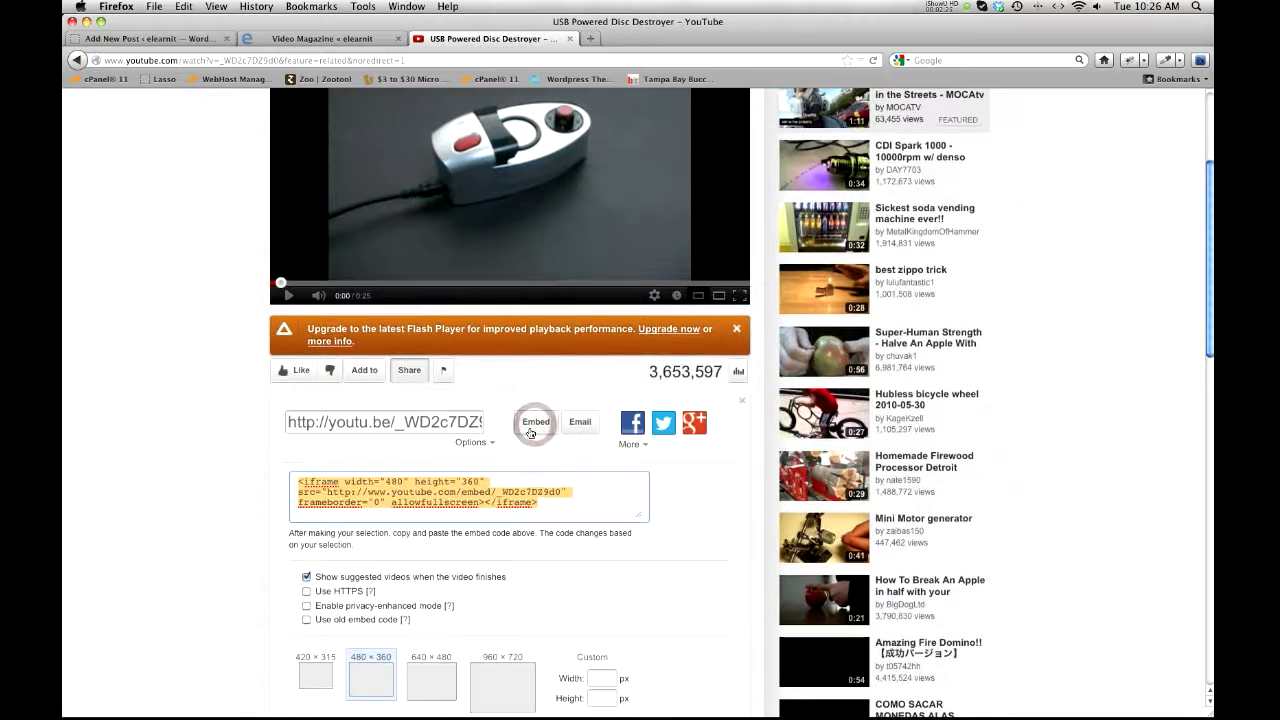
scroll(535, 445, down, 2)
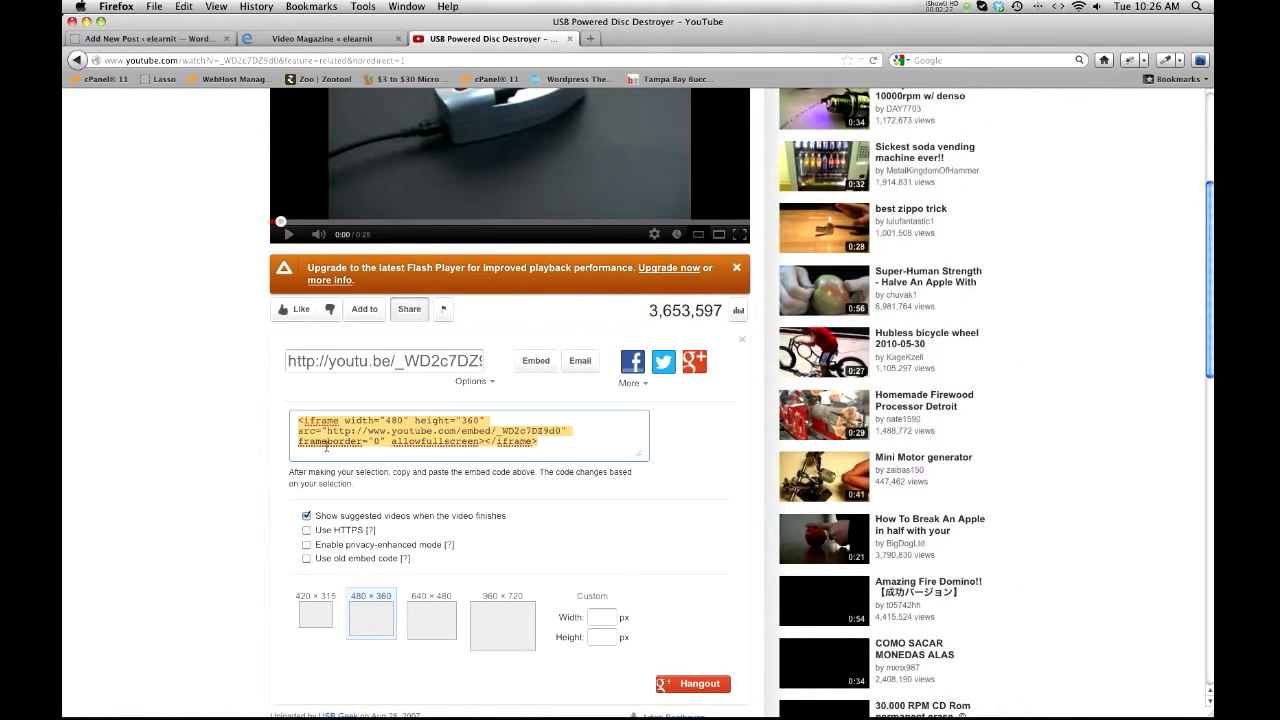
scroll(452, 424, down, 2)
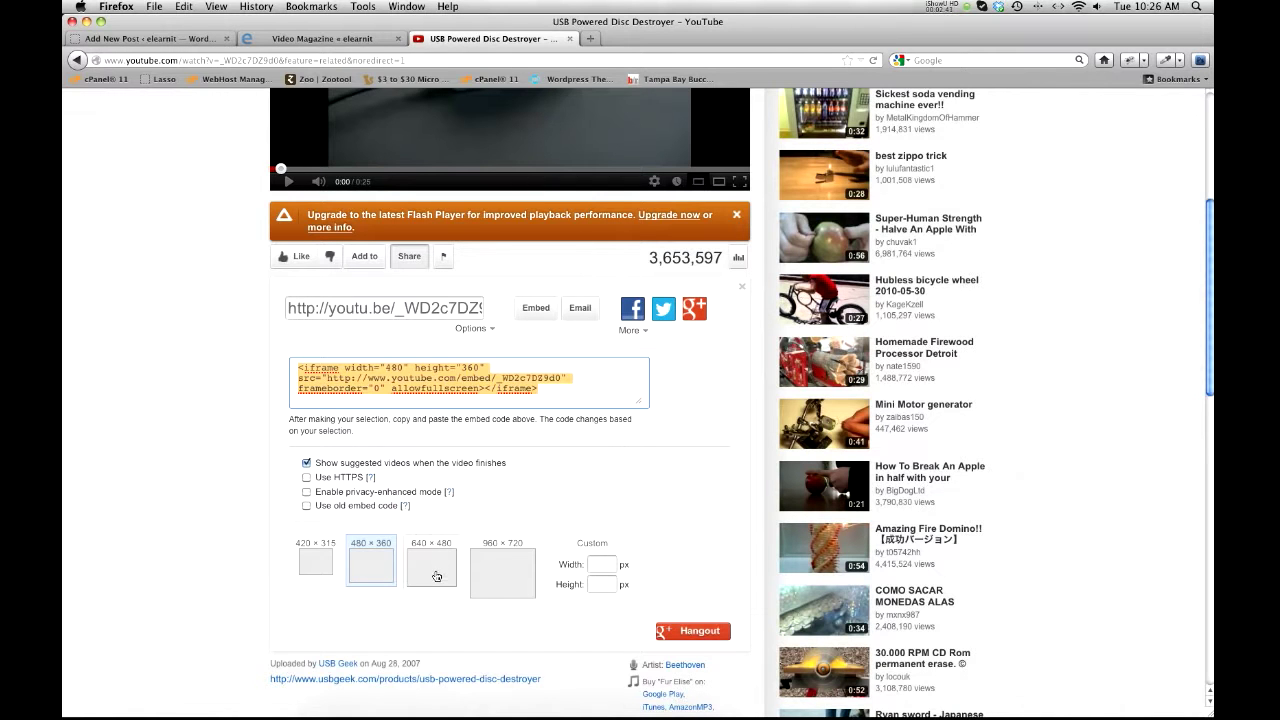
click(436, 576)
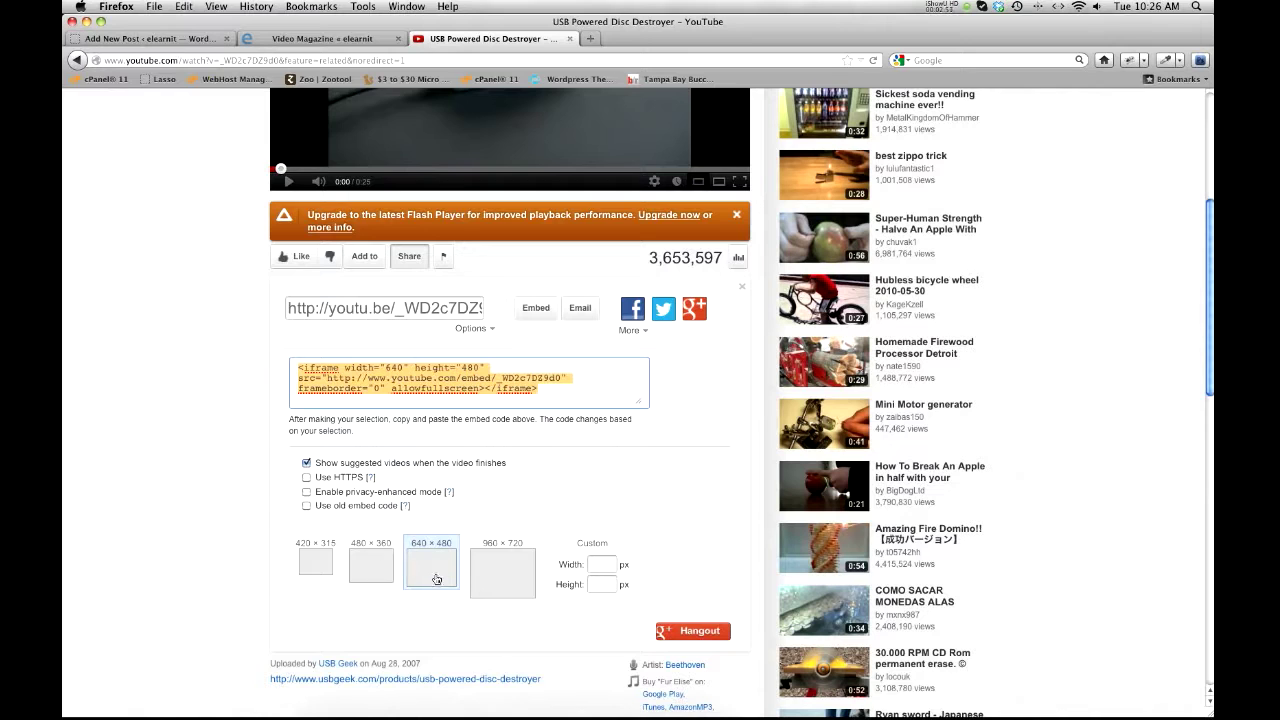
click(180, 39)
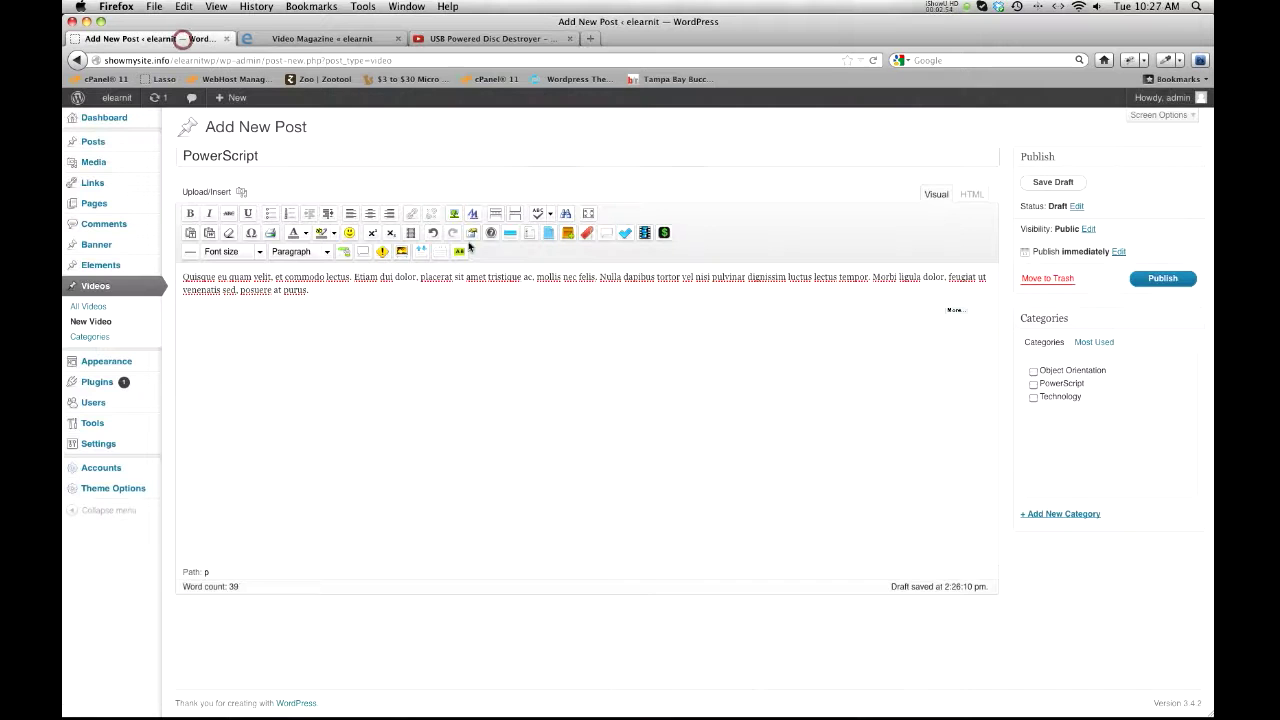
- Embed the YouTube iframe code into the post through the embedded media Source view
click(410, 233)
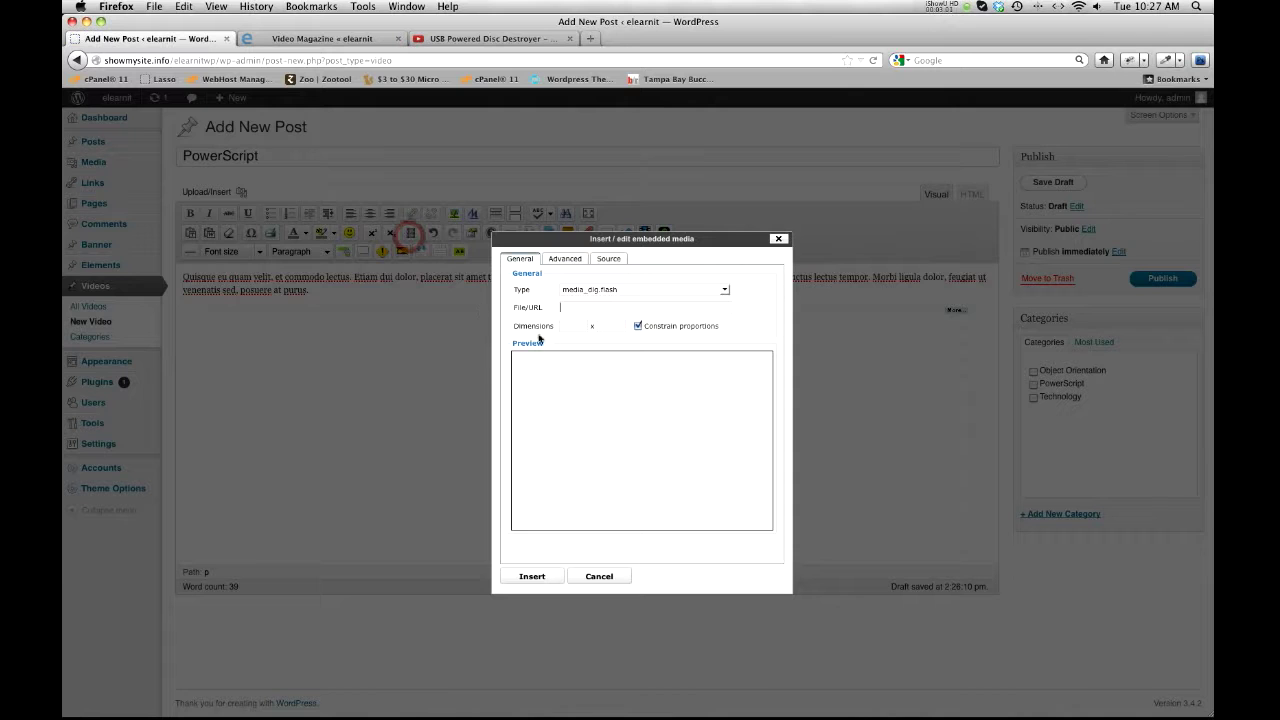
click(608, 259)
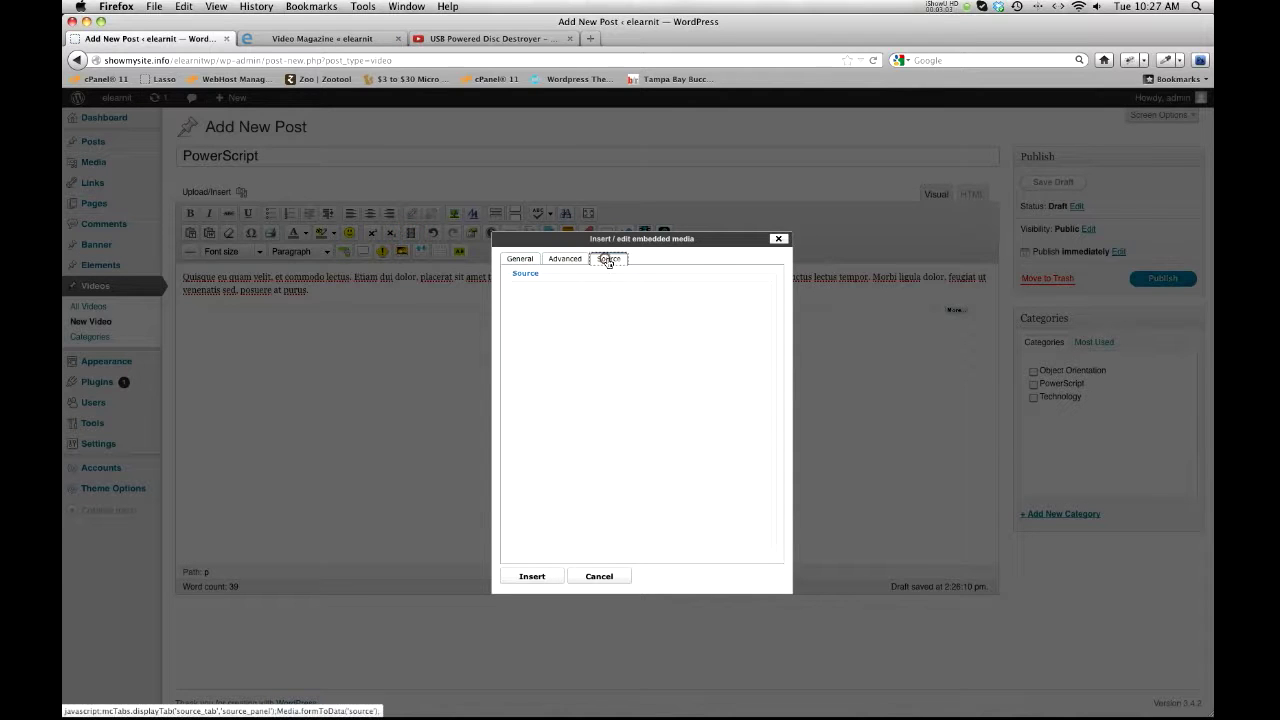
click(581, 357)
text(<iframe width="640" height="480" src="http://www.youtube.com/embed/_WD2c7DZ9d0" frameborder="0" allowfullscreen></iframe>)
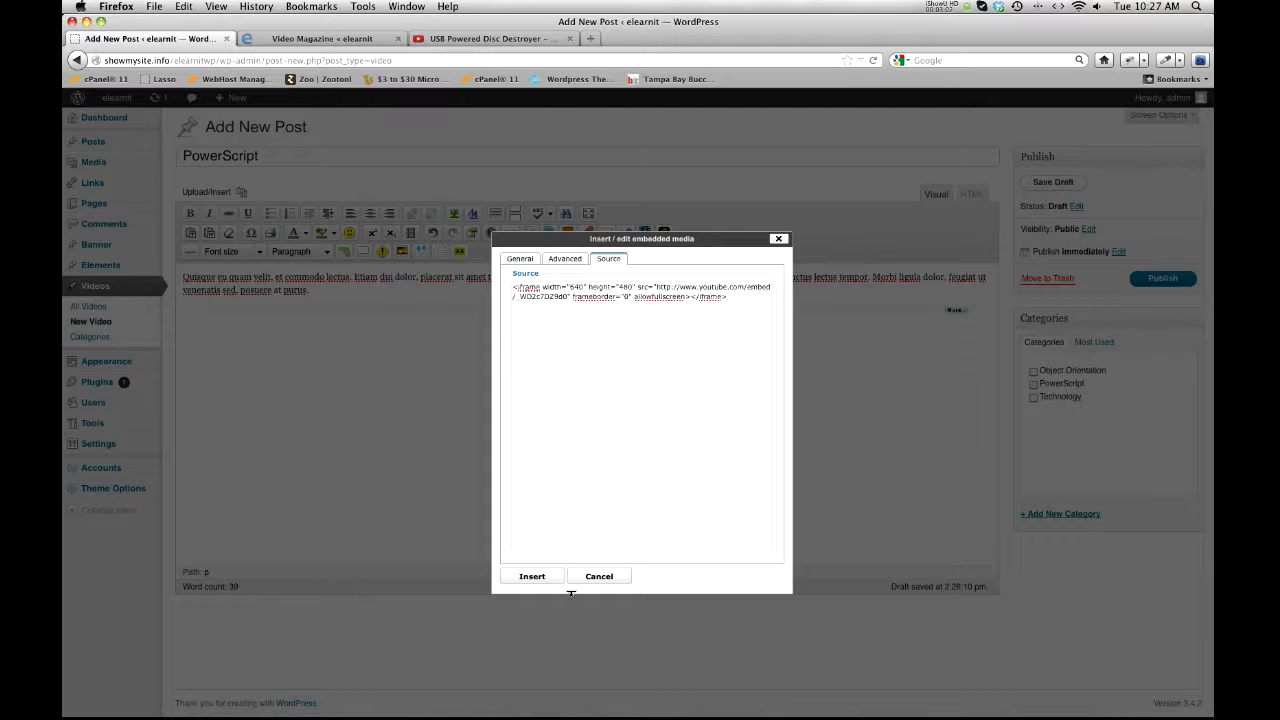
click(538, 578)
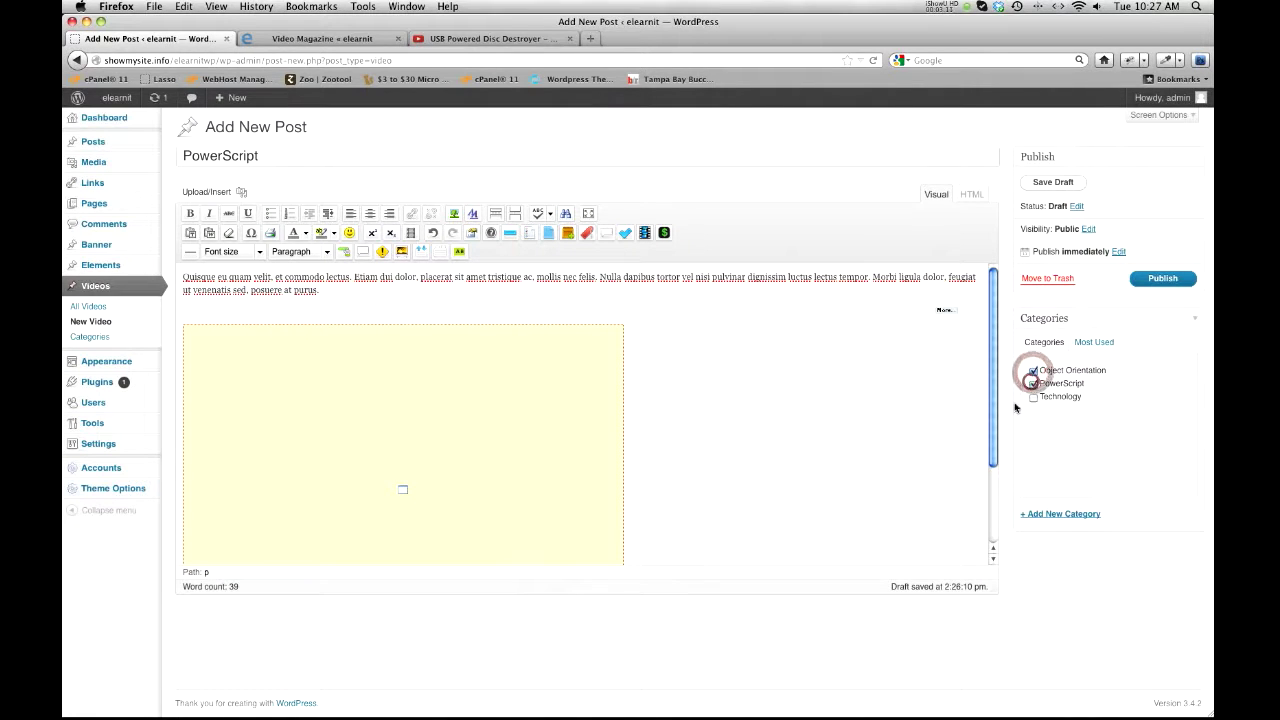
- Assign the post to the PowerScript category and publish it
click(1033, 383)
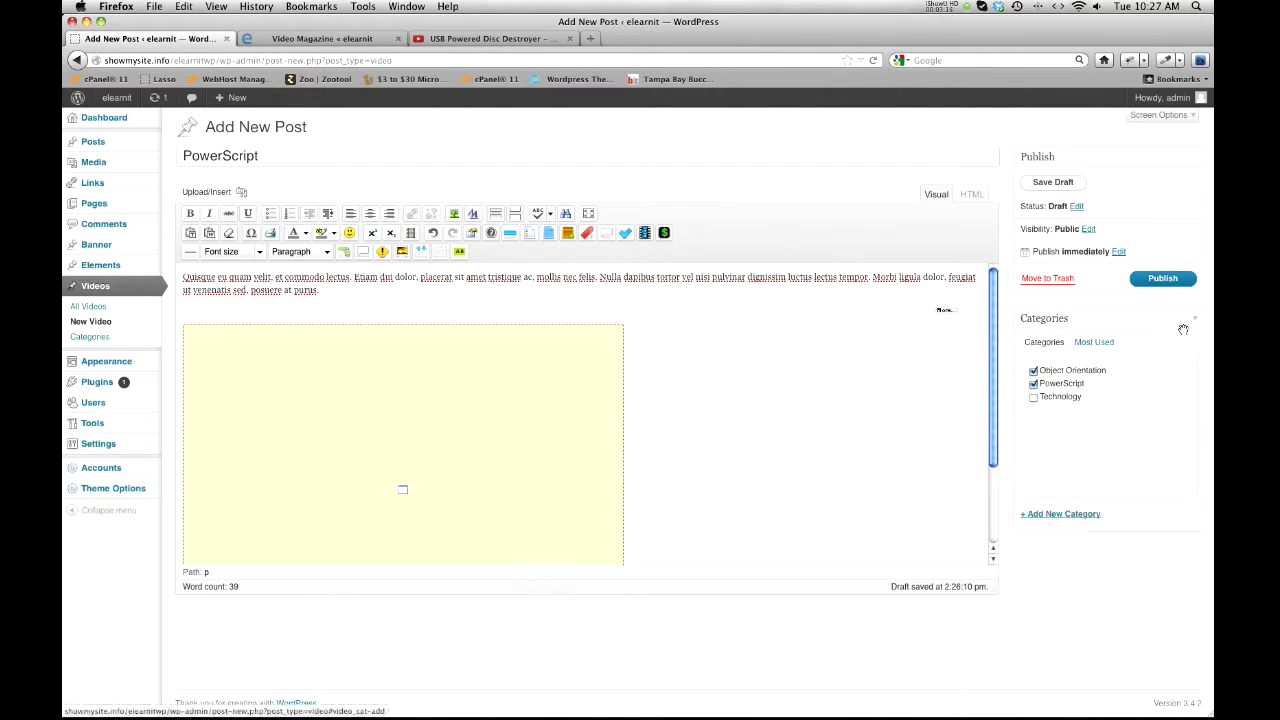
click(1158, 278)
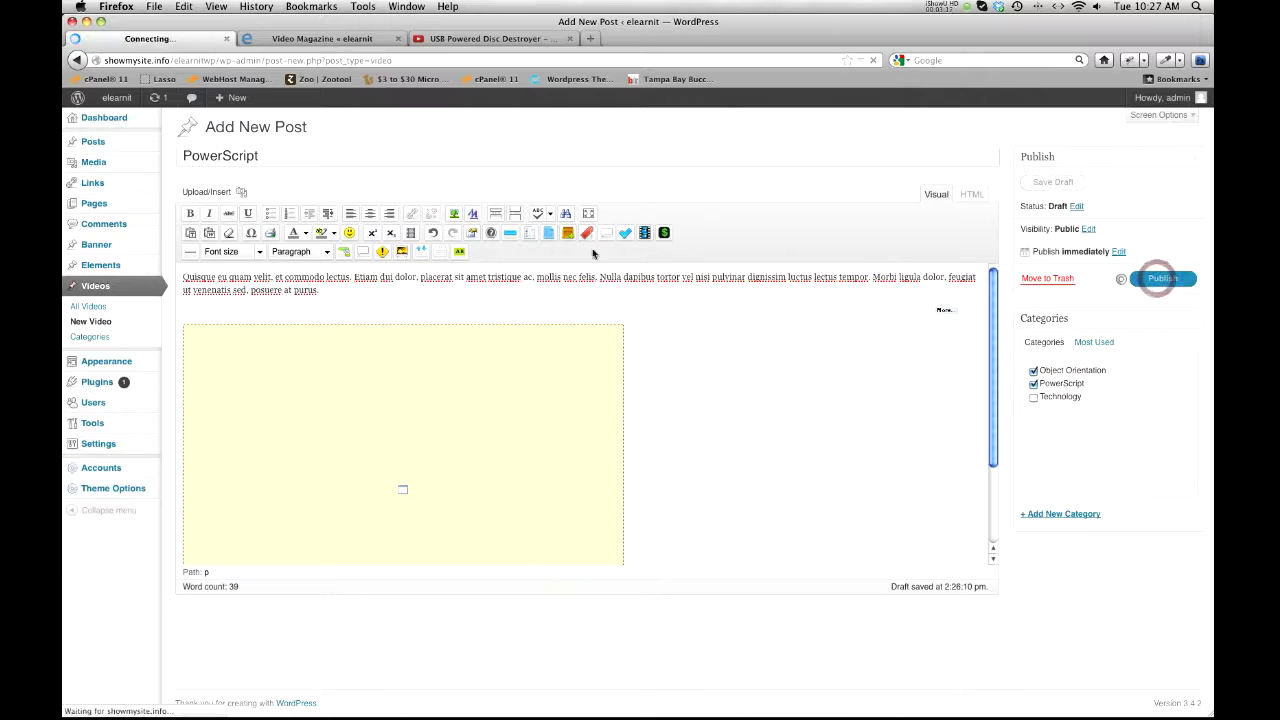
click(331, 40)
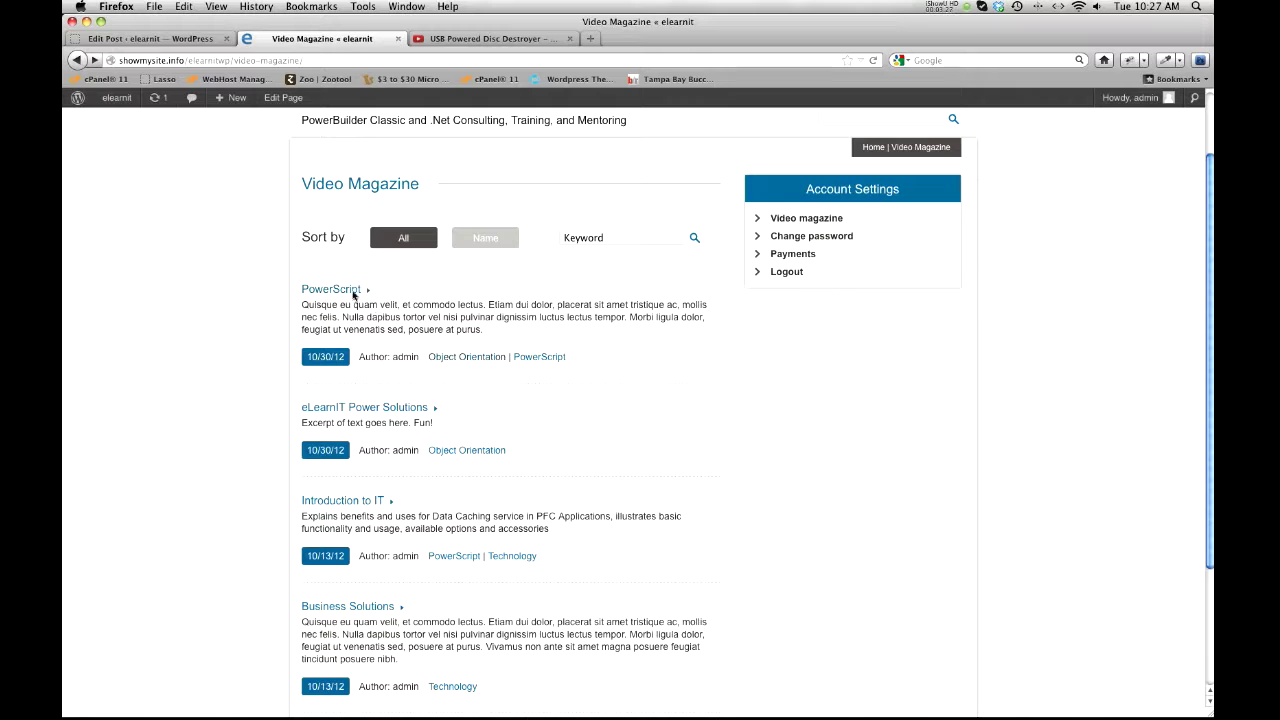
- Open the published PowerScript post on the site, check its embedded video, and go back
click(353, 294)
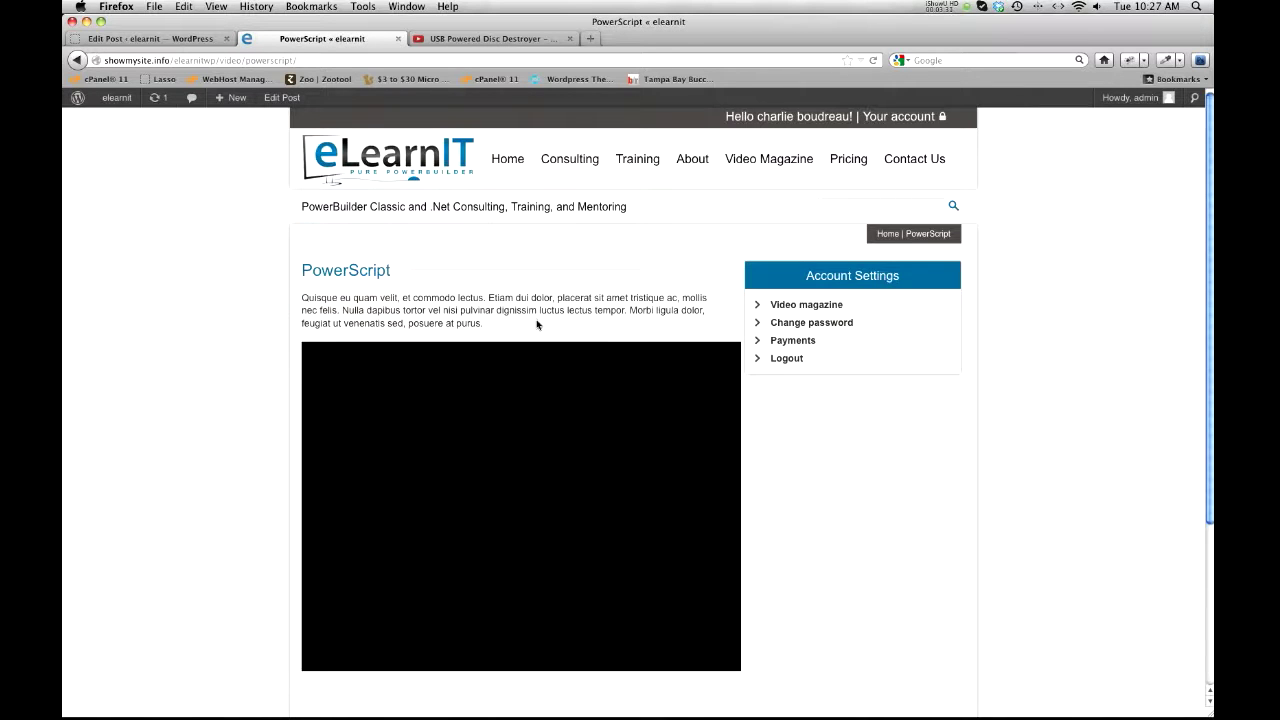
scroll(538, 323, down, 1)
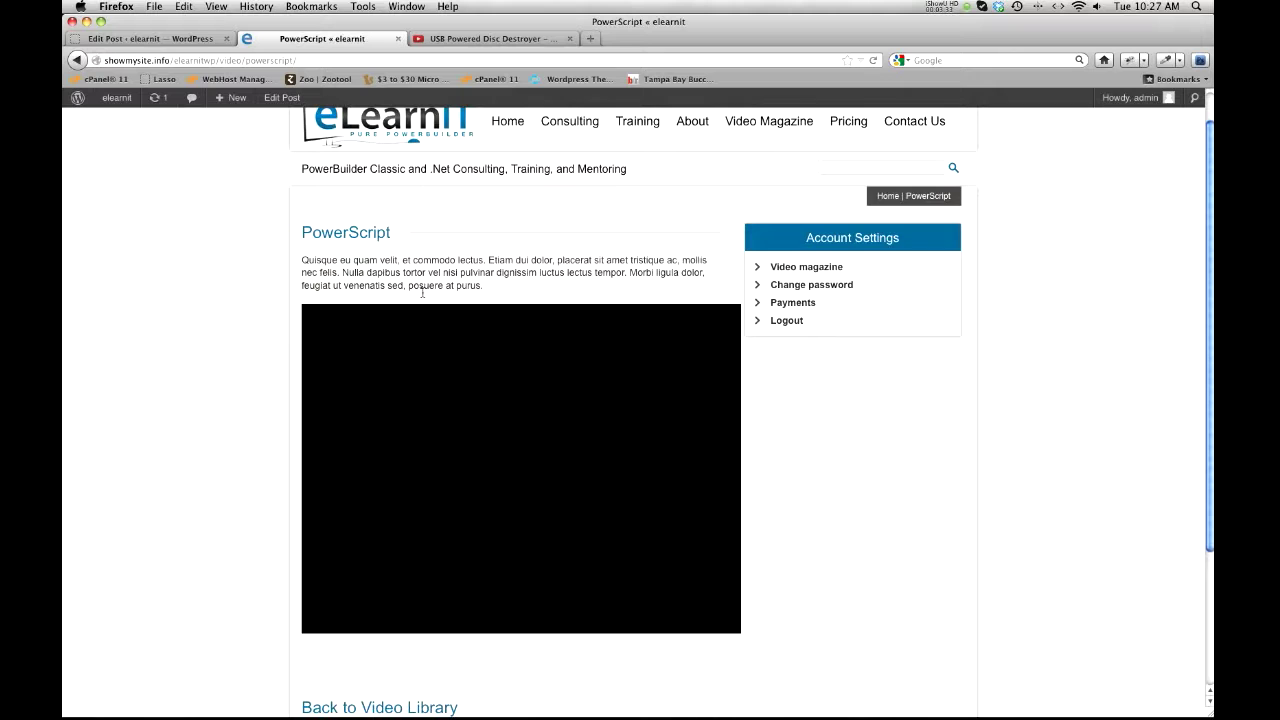
scroll(424, 371, down, 2)
scroll(424, 371, up, 2)
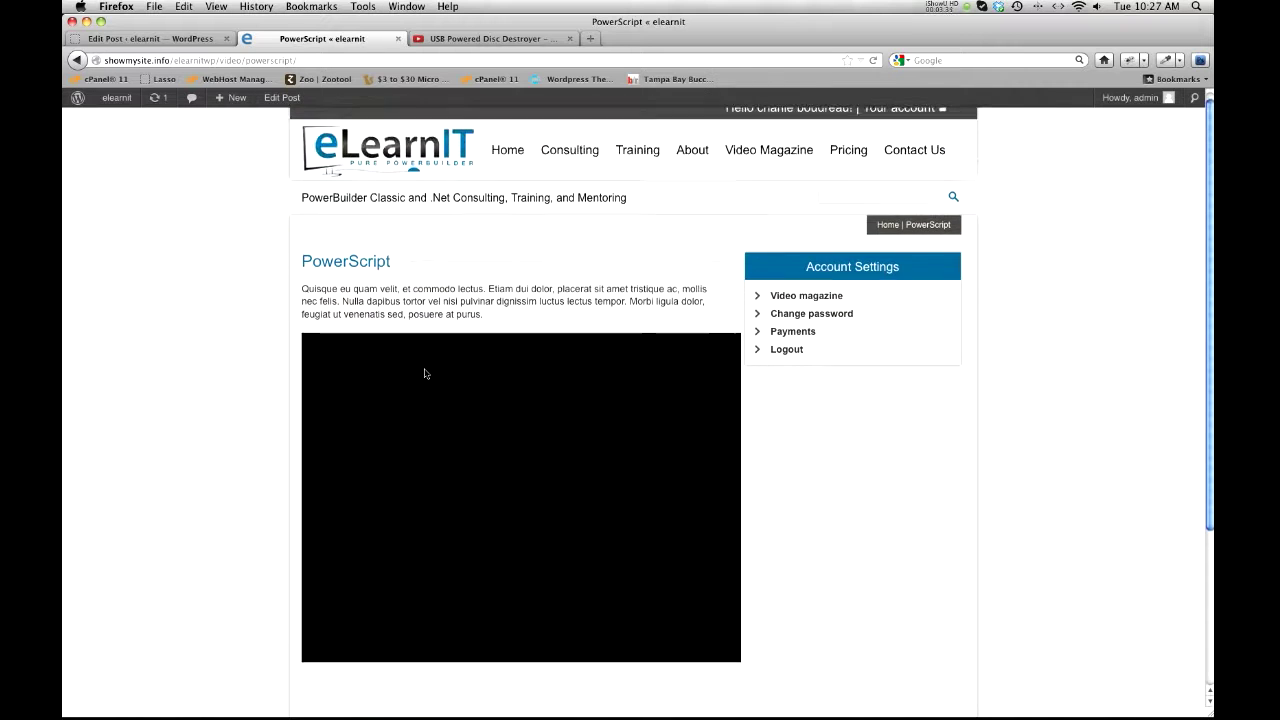
scroll(330, 415, down, 2)
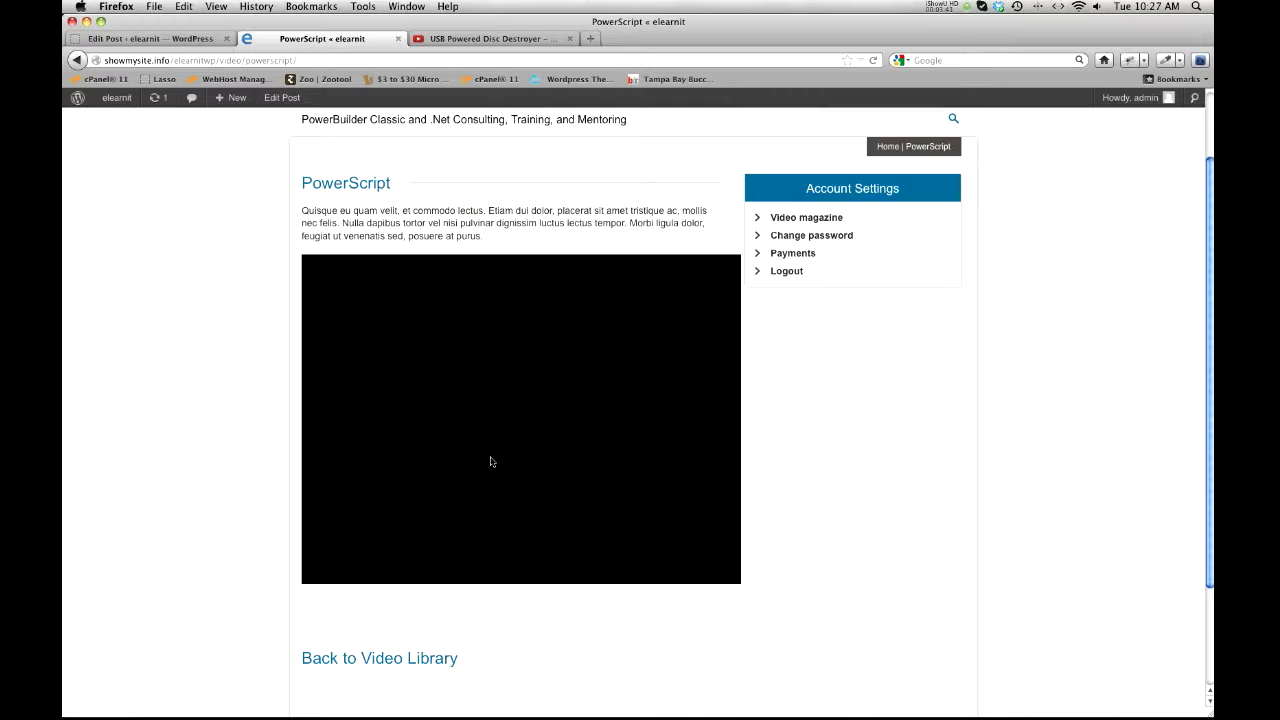
click(287, 580)
click(78, 61)
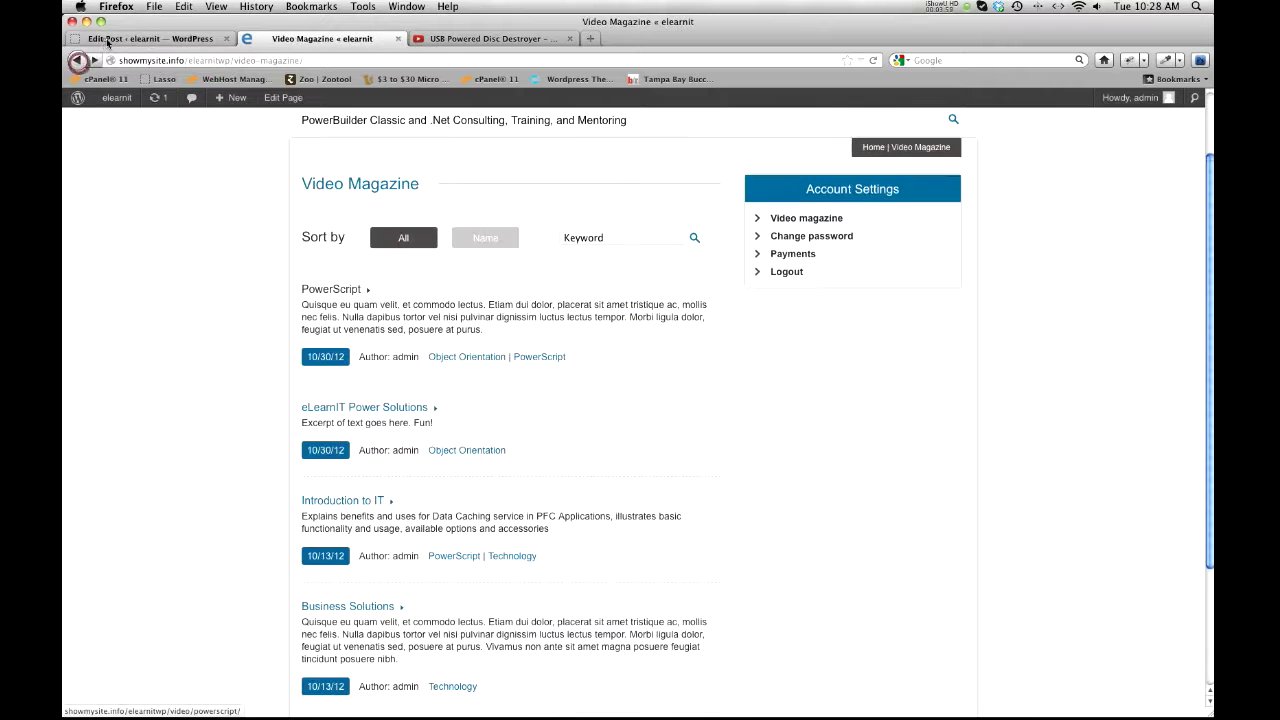
- Open the site's Pricing page and close its Watch Sample Video popup
click(108, 38)
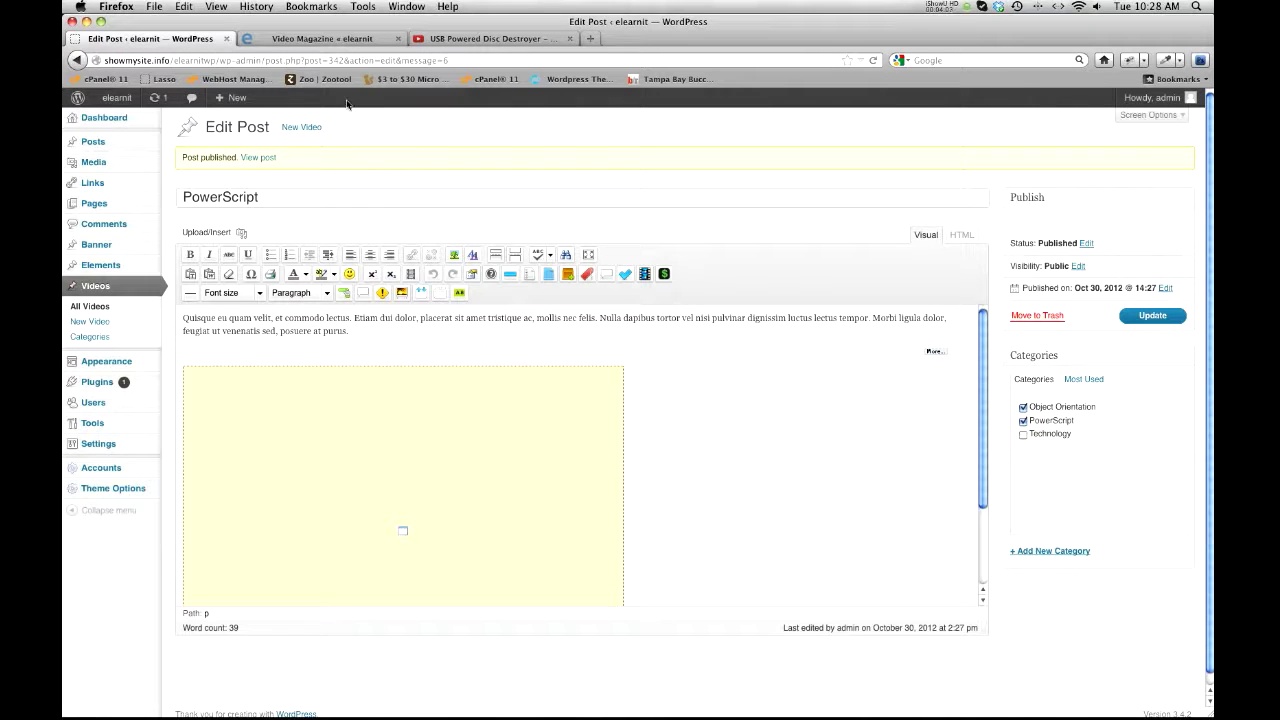
click(326, 42)
scroll(758, 193, up, 2)
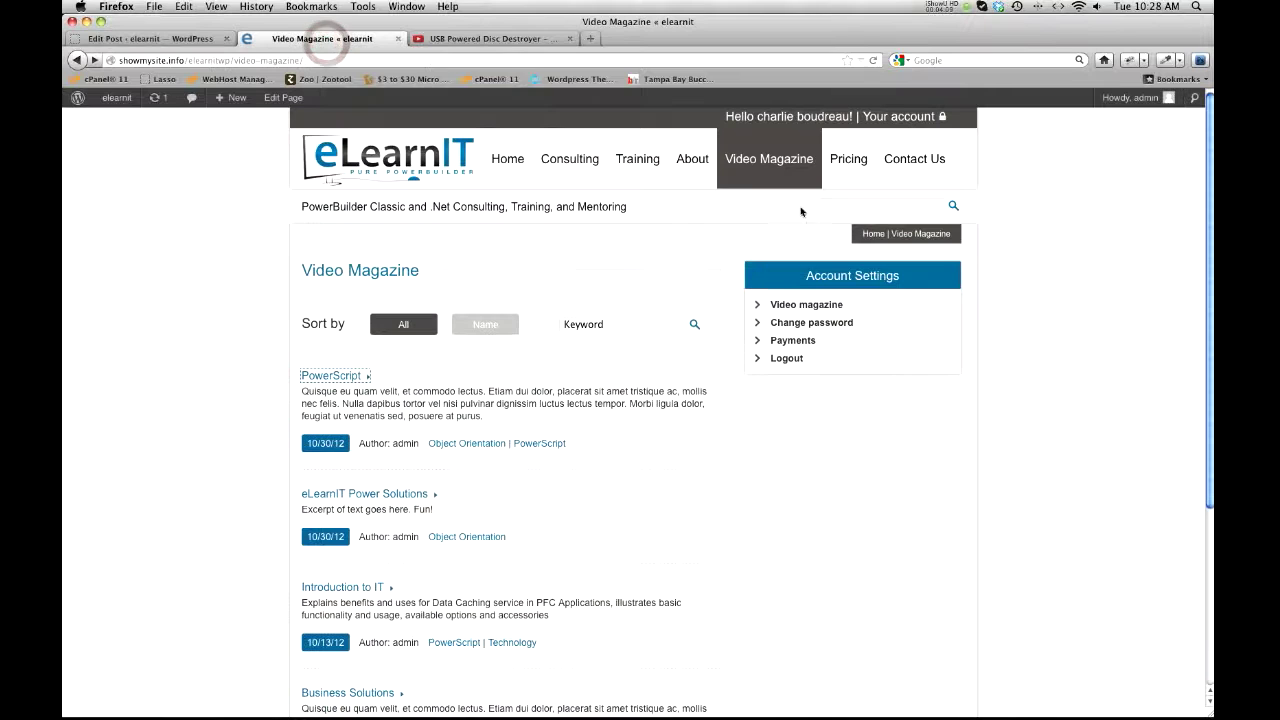
click(841, 158)
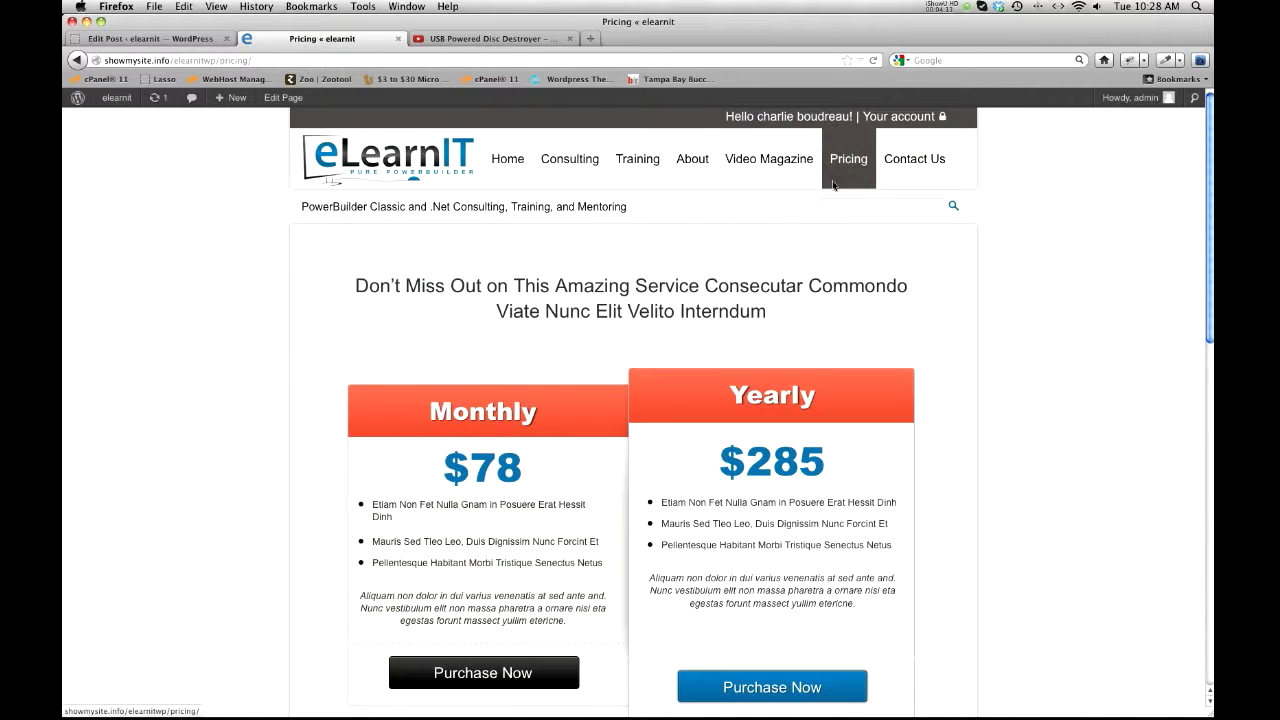
scroll(513, 424, down, 5)
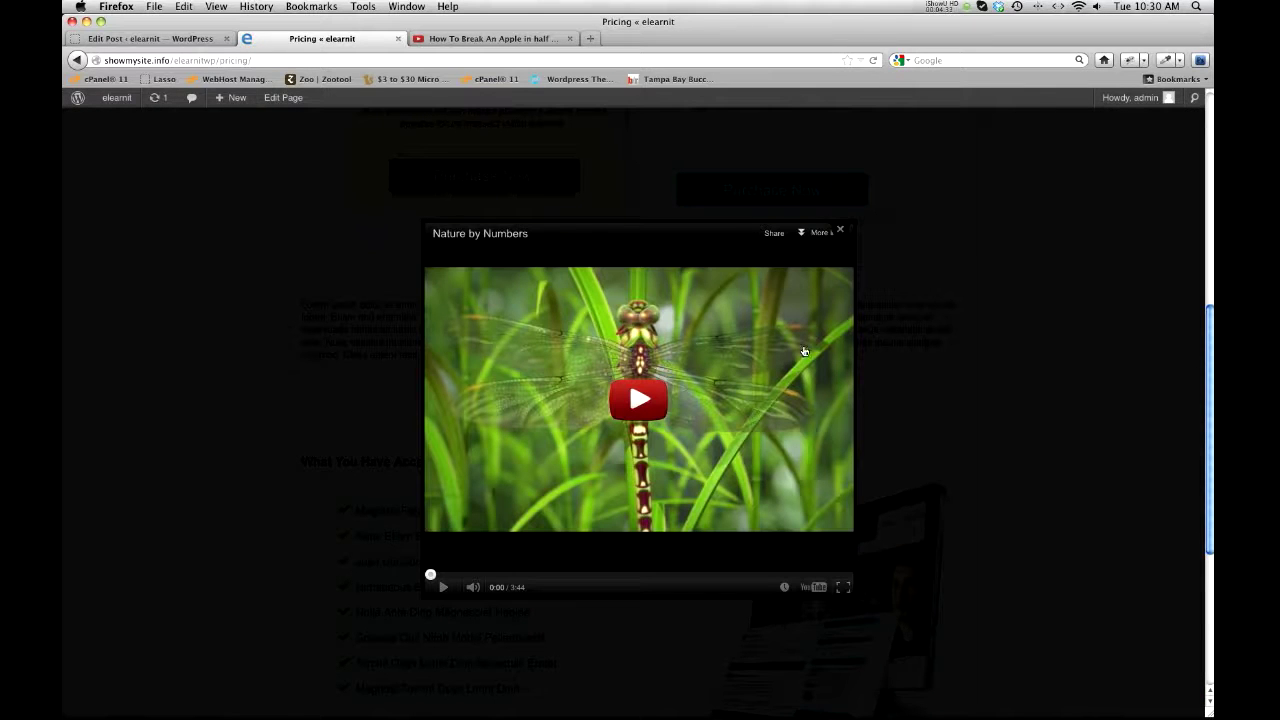
click(839, 232)
- Close the reopened sample video popup and switch to the admin Pages list
click(841, 232)
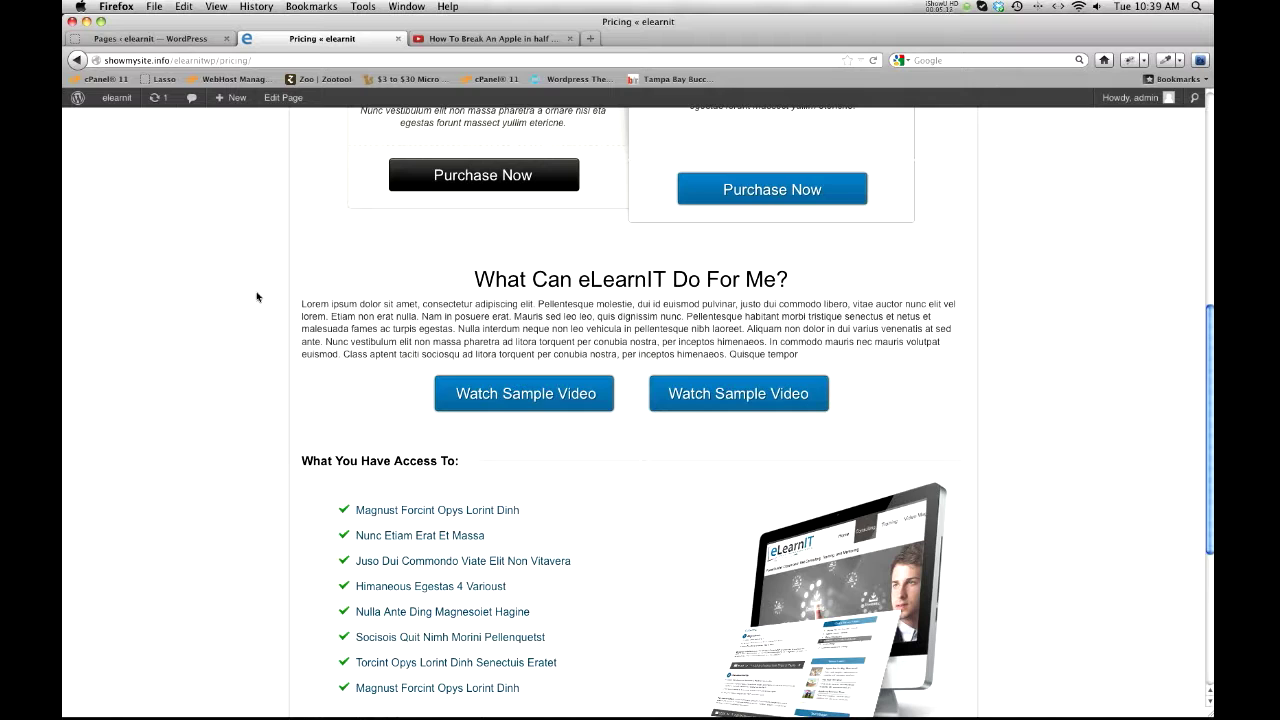
click(171, 33)
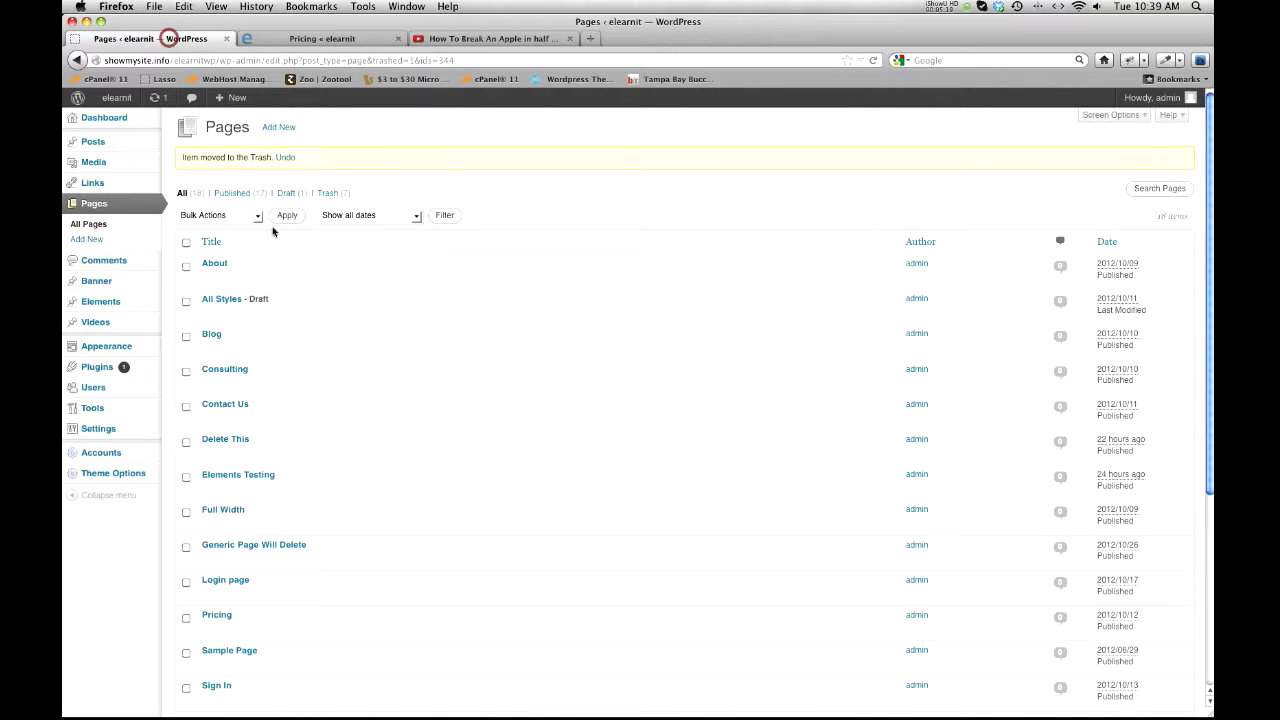
- Create a new page titled 'Videos Here', then switch over to the YouTube video
click(279, 128)
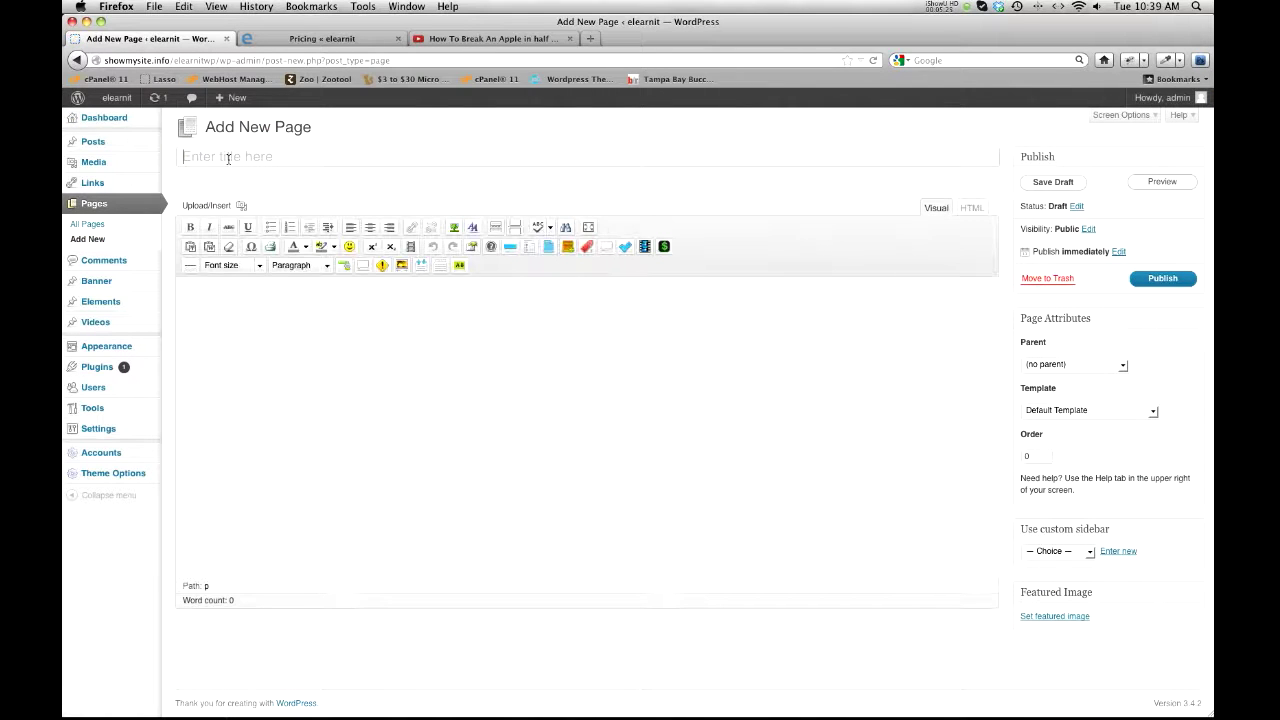
text(Video)
click(229, 157)
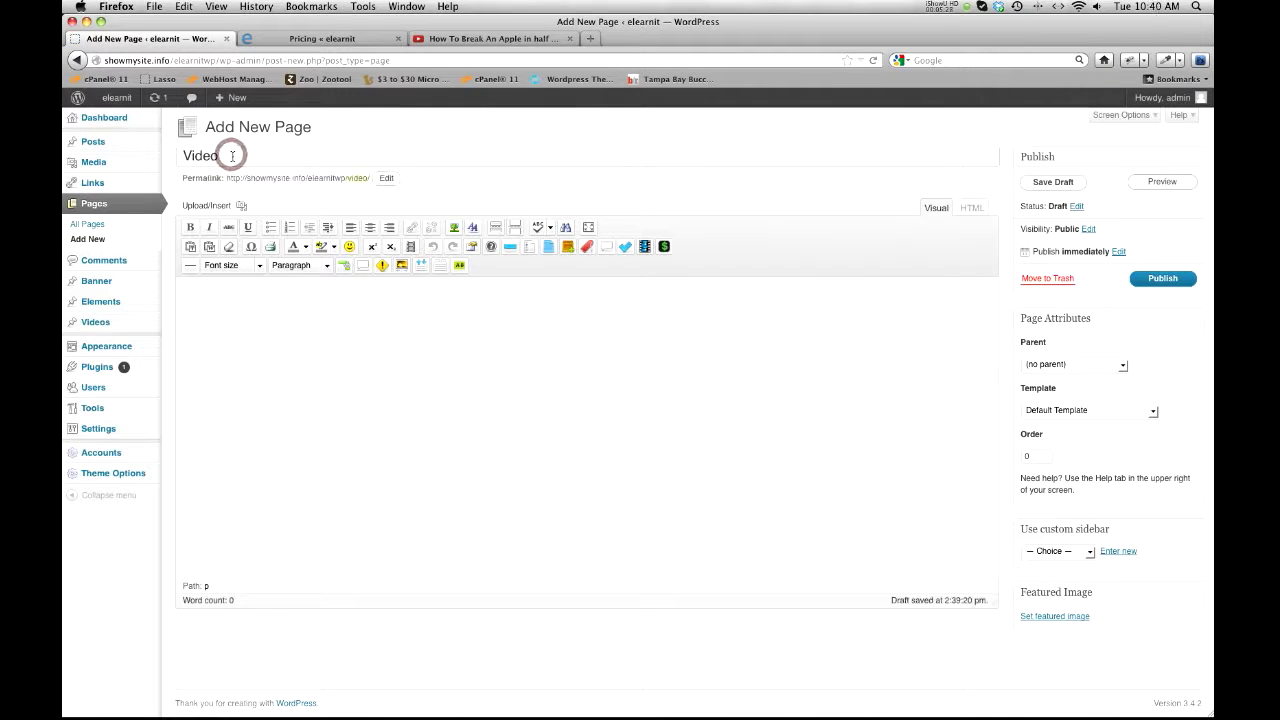
text(s Here)
click(493, 336)
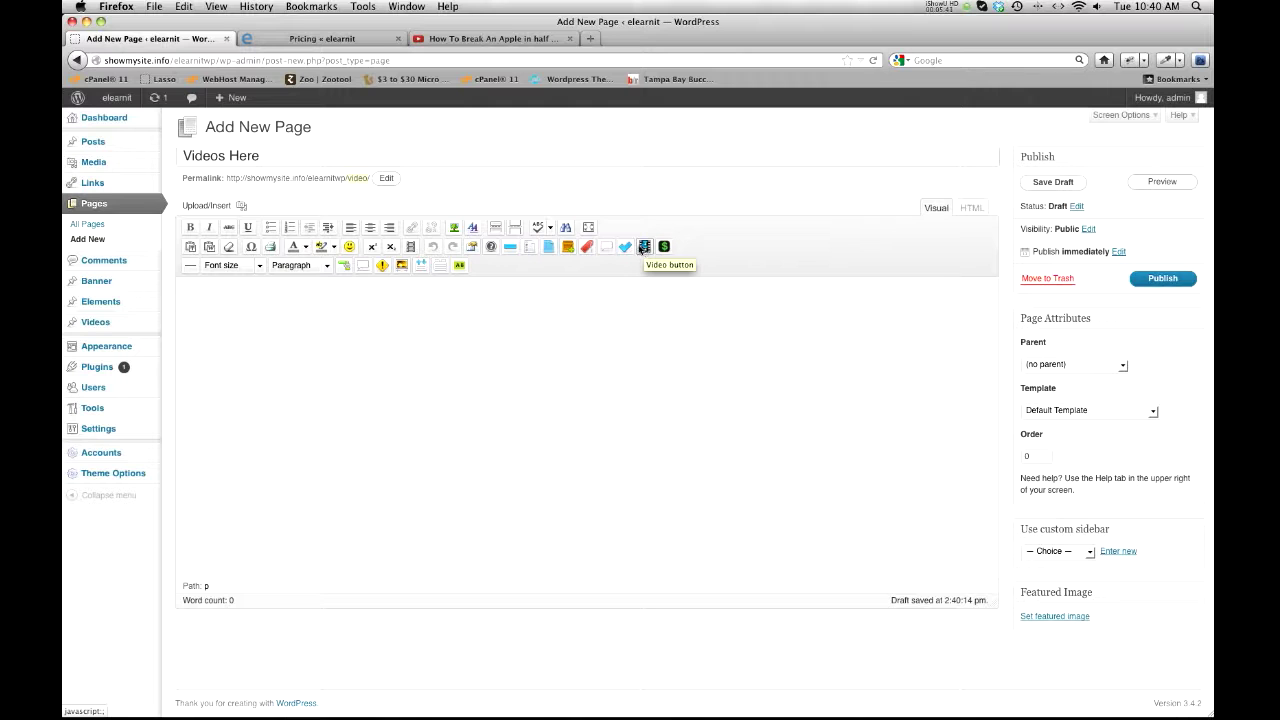
click(476, 40)
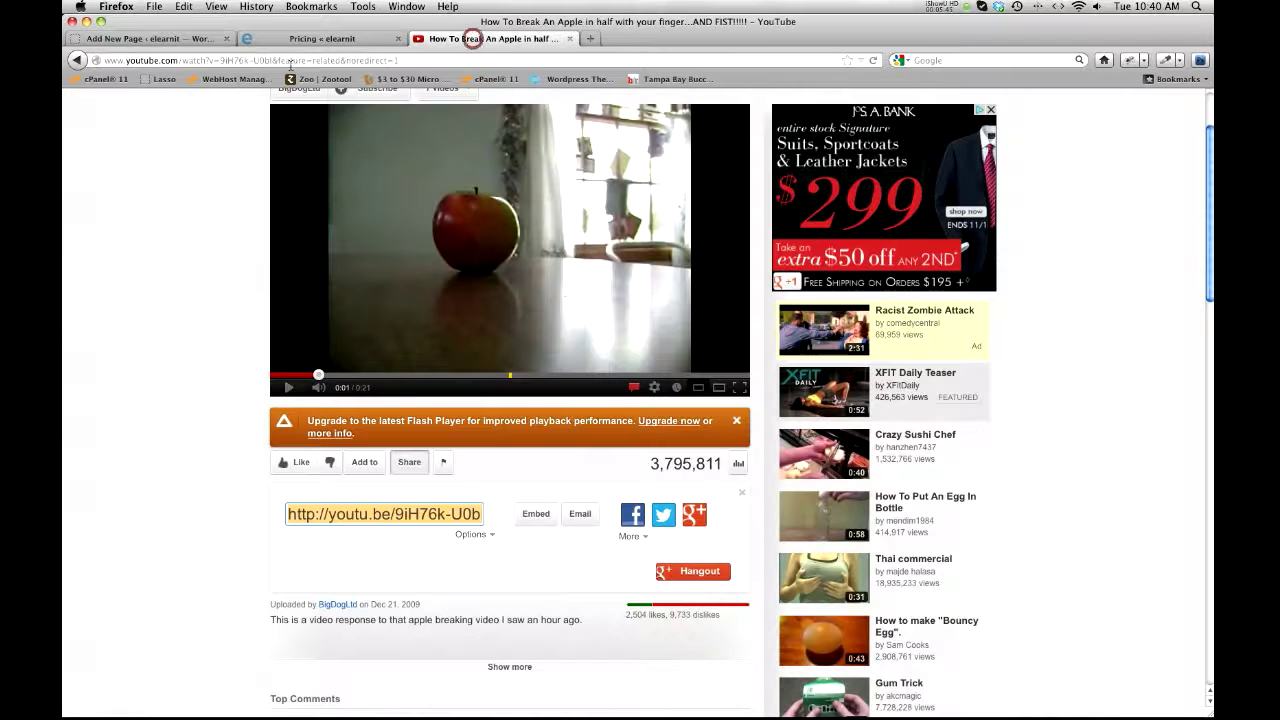
- Select the apple-breaking video's ID in the address bar and its share link
click(231, 60)
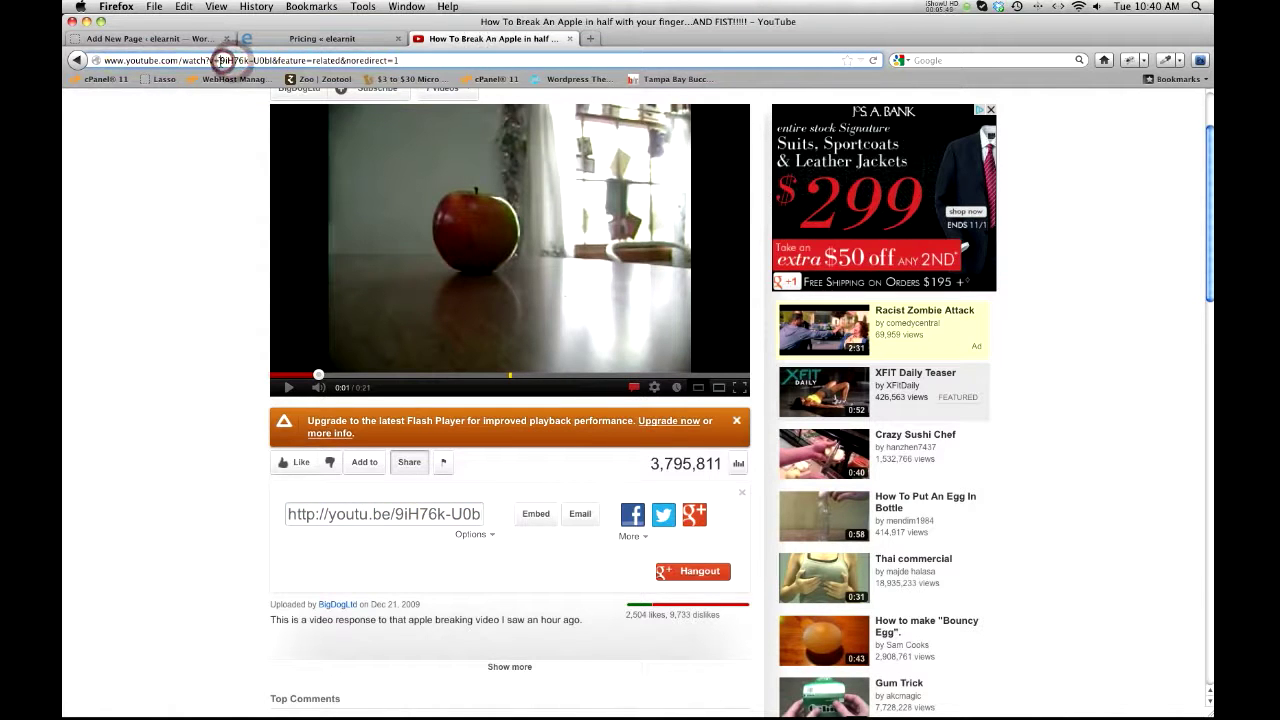
drag(221, 60, 268, 64)
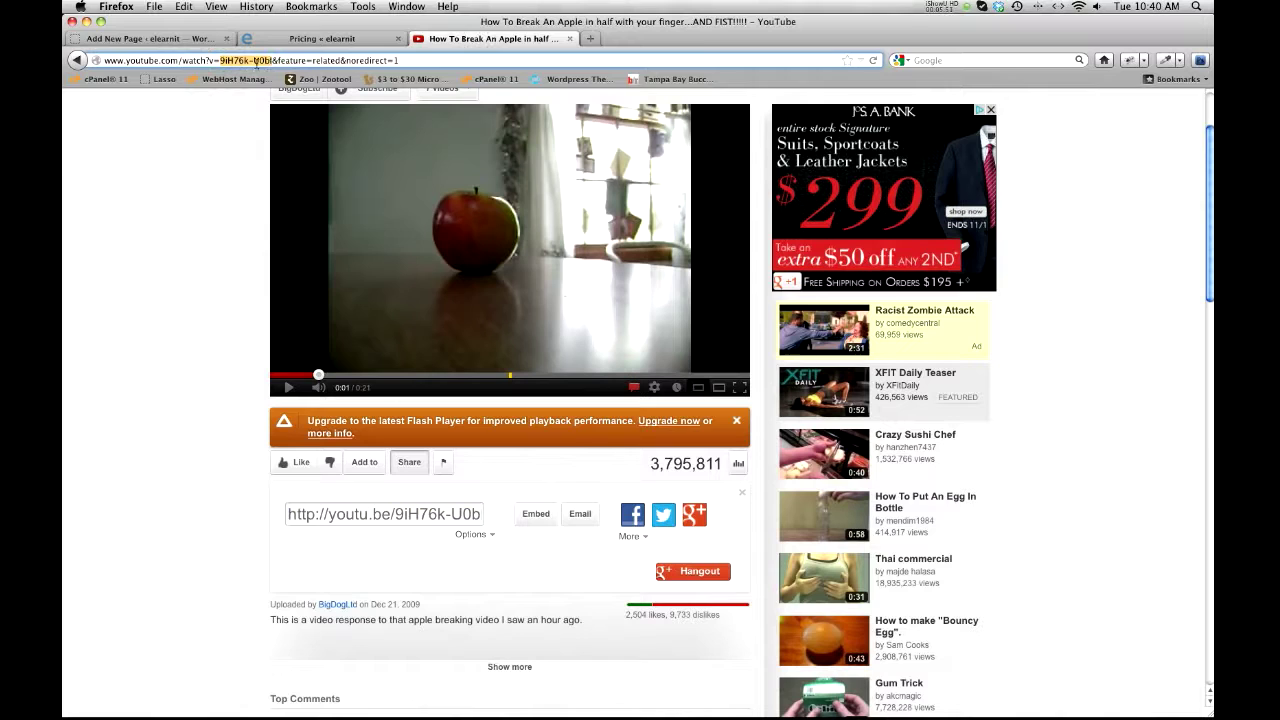
click(431, 516)
click(235, 272)
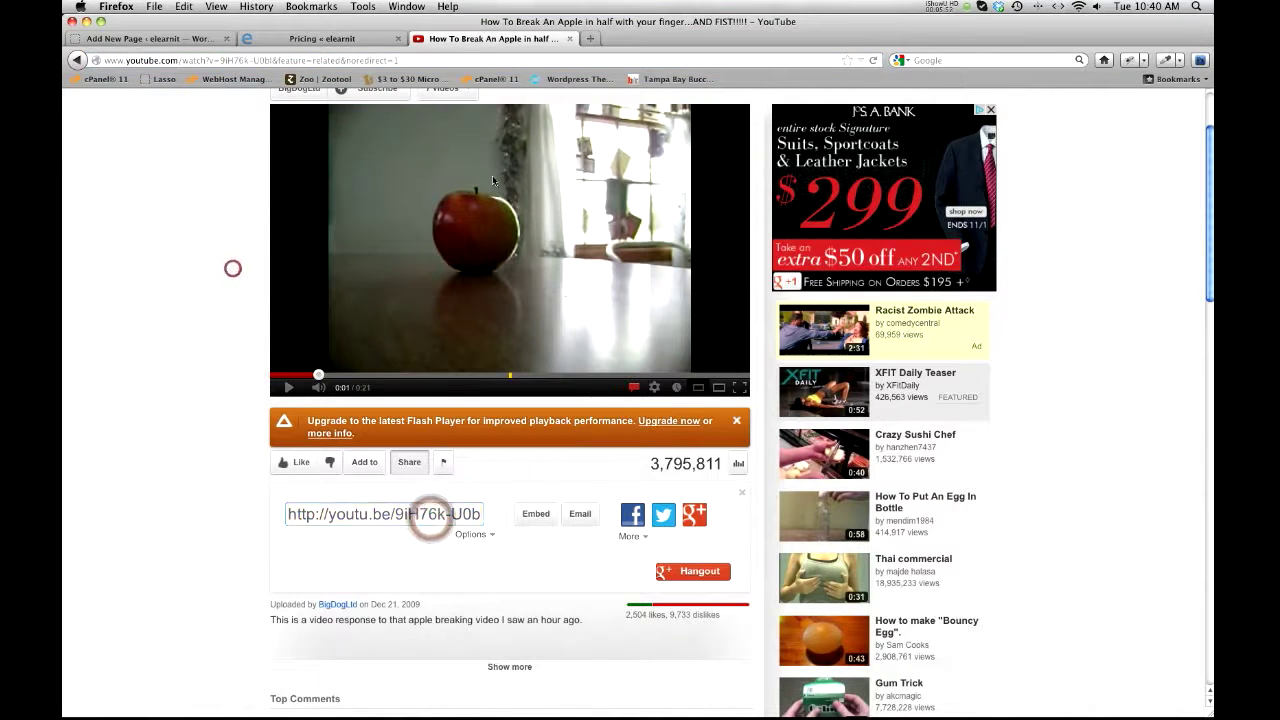
- Open the Crazy Sushi Chef video, copy its ID, pause it, and return to WordPress
click(827, 470)
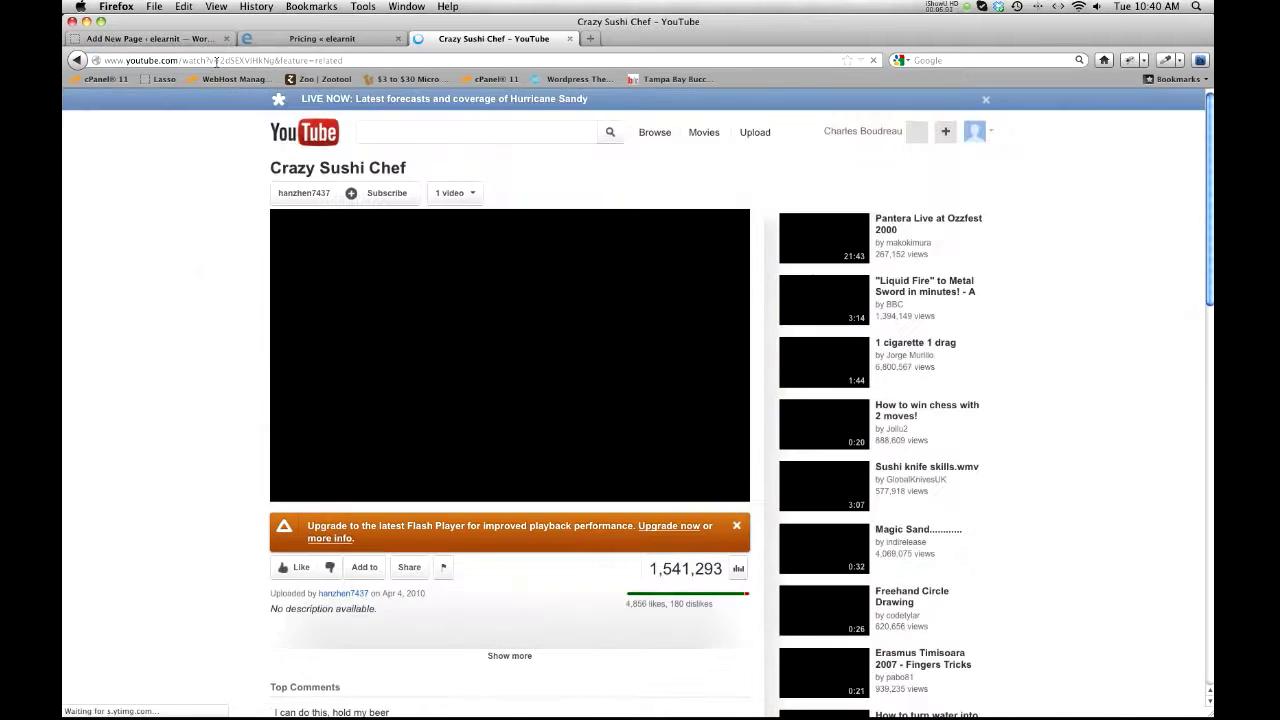
double_click(220, 60)
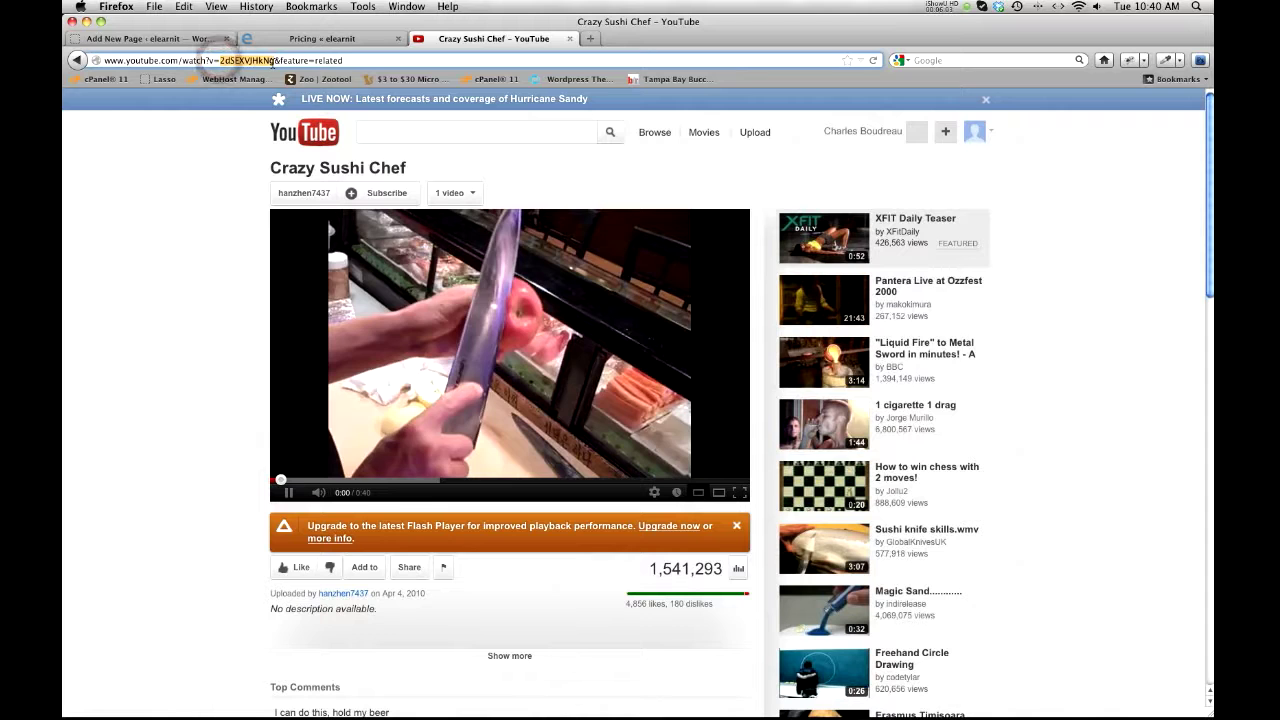
click(287, 492)
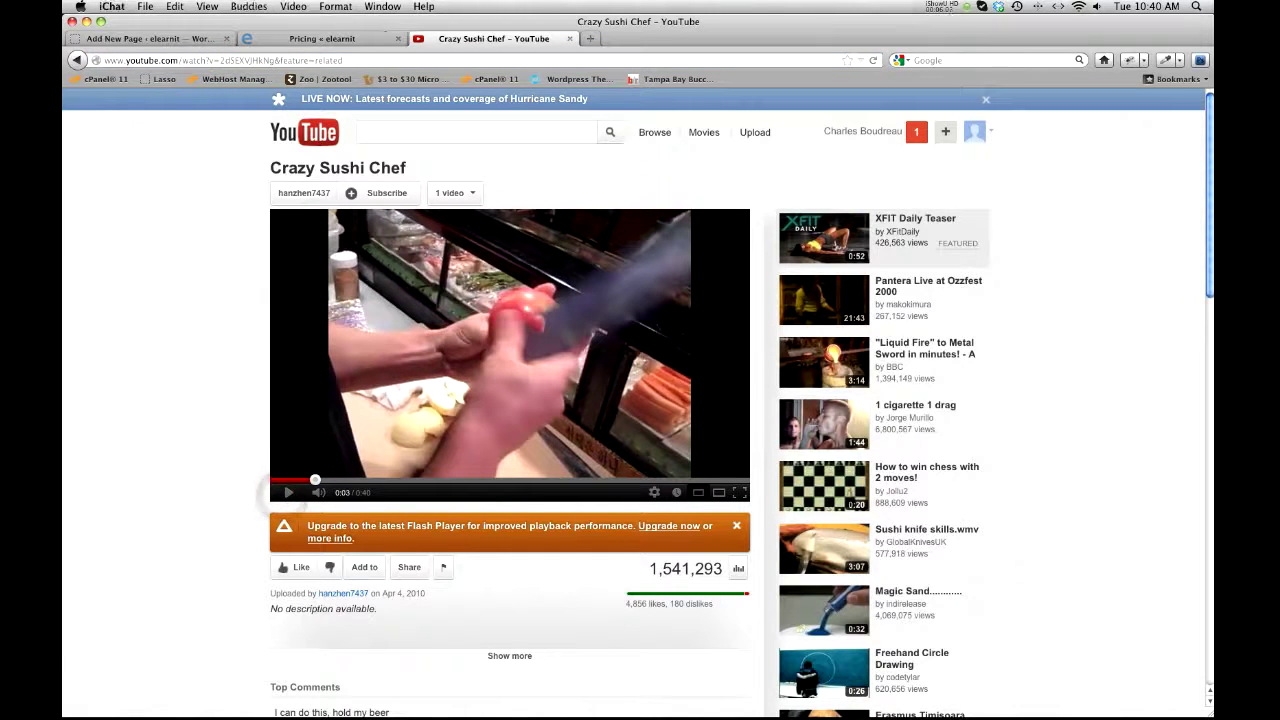
click(309, 27)
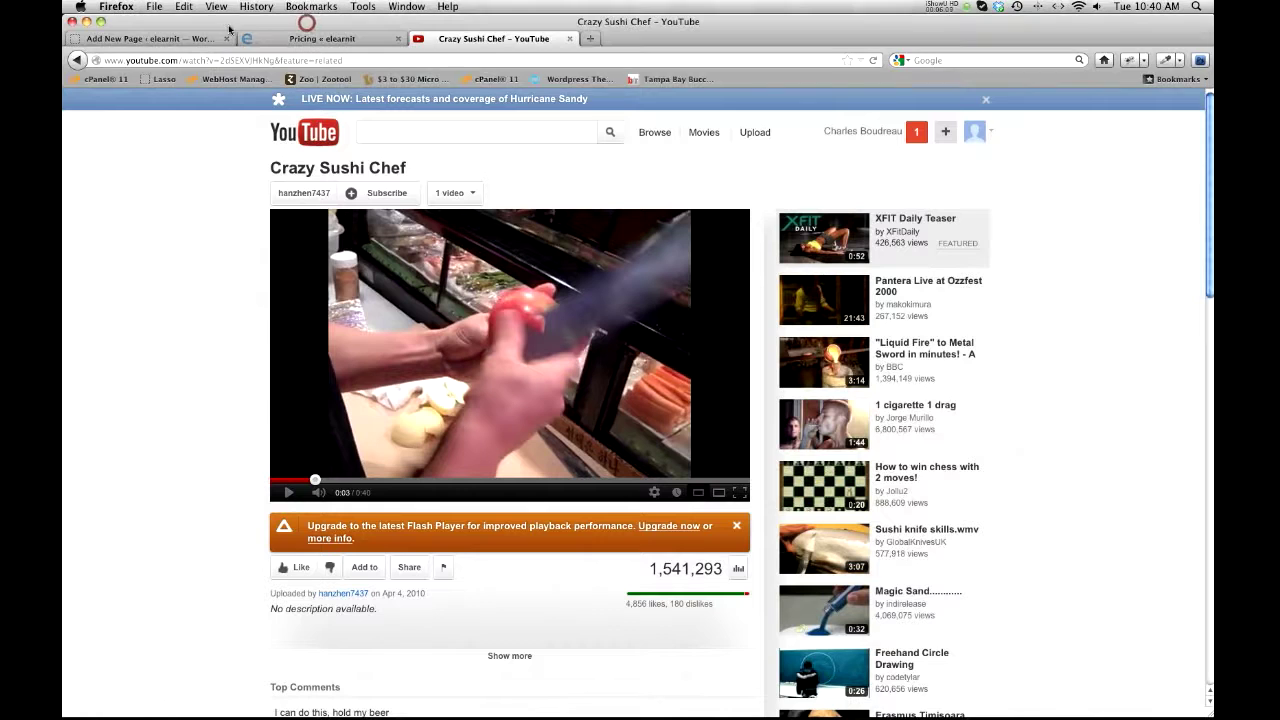
click(193, 39)
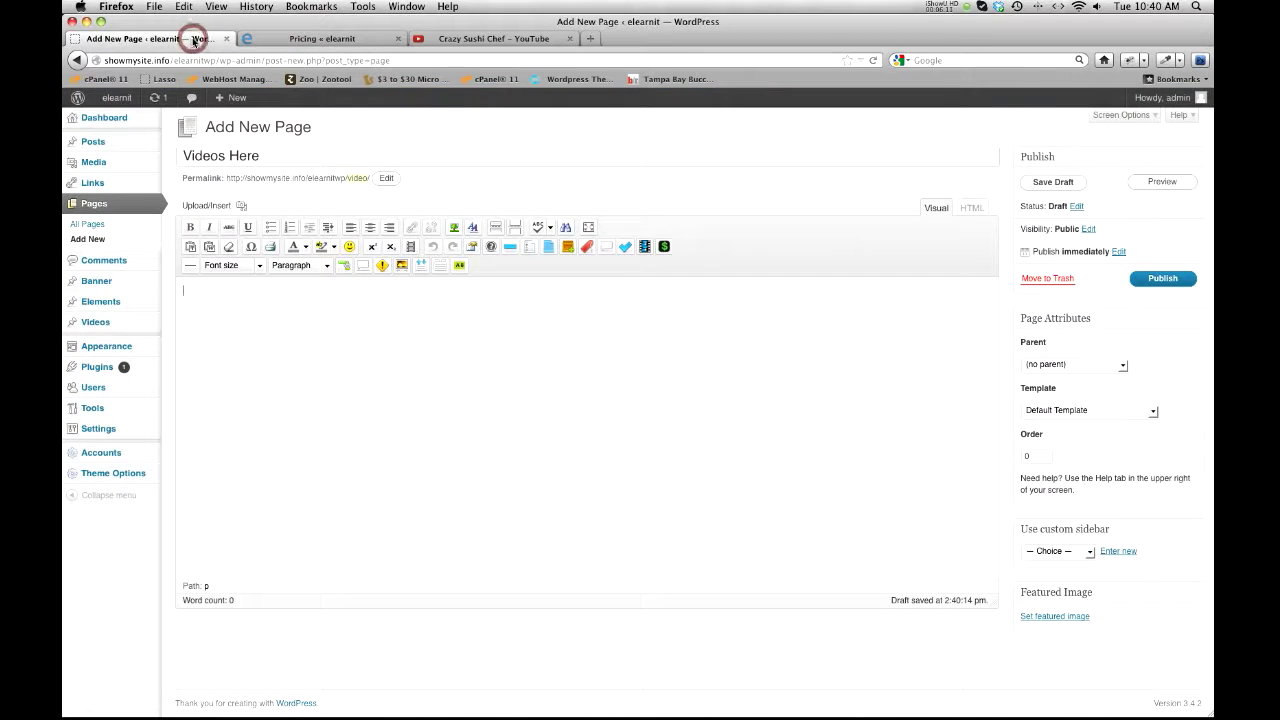
- Open the video button inserter and paste the Crazy Sushi Chef ID after the embed URL
click(576, 364)
click(642, 248)
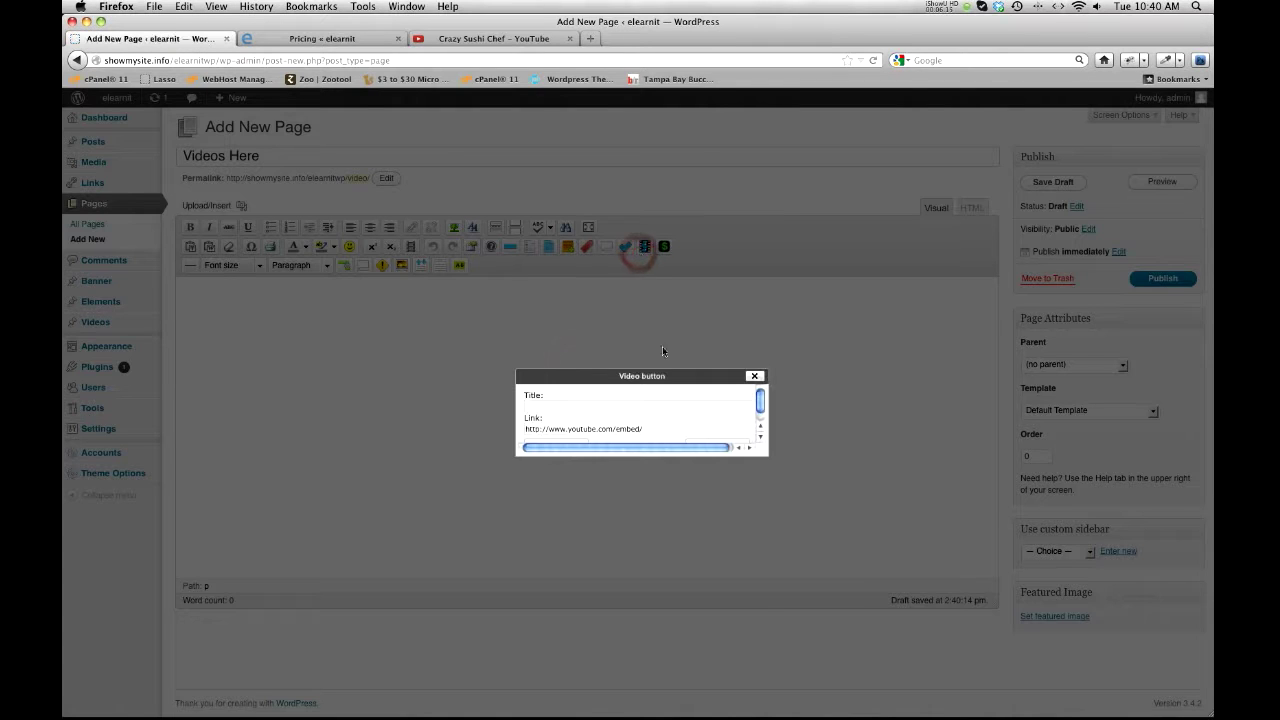
click(646, 429)
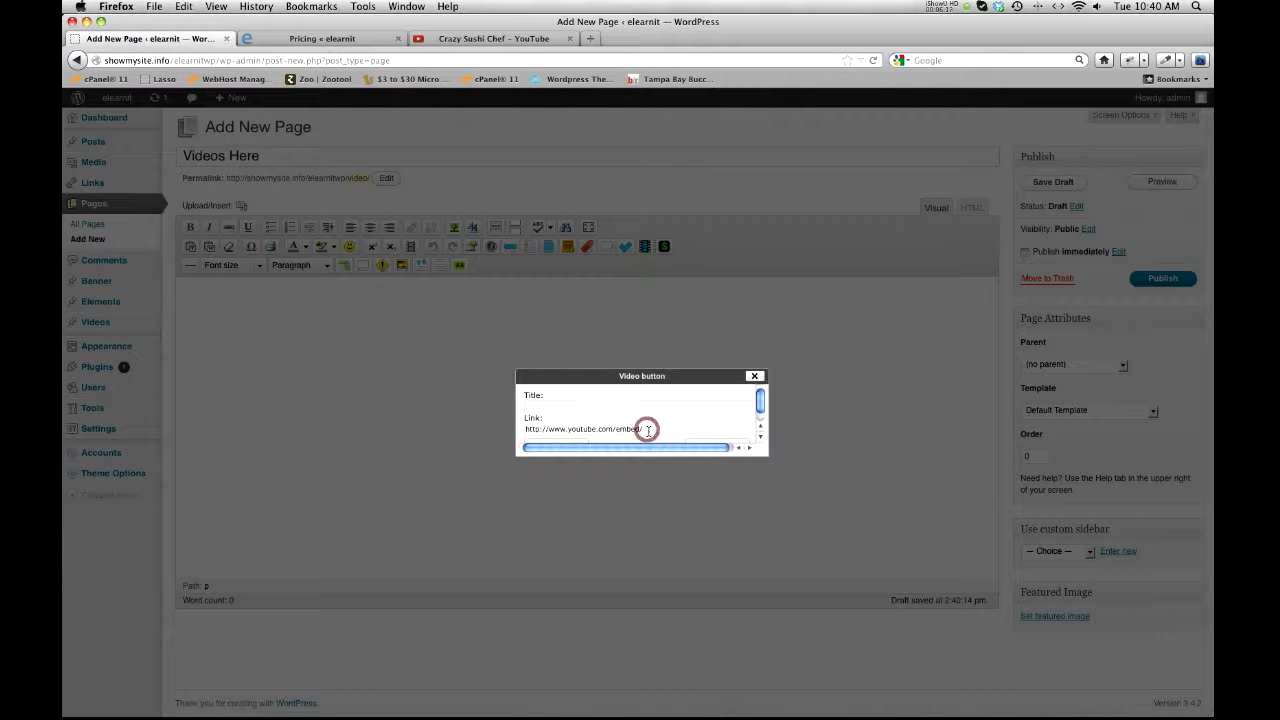
text(2GSEXVJHkNg)
- Title the video button 'Button', insert the shortcode, and publish the page
click(598, 405)
text(Butt)
scroll(624, 427, down, 2)
click(699, 432)
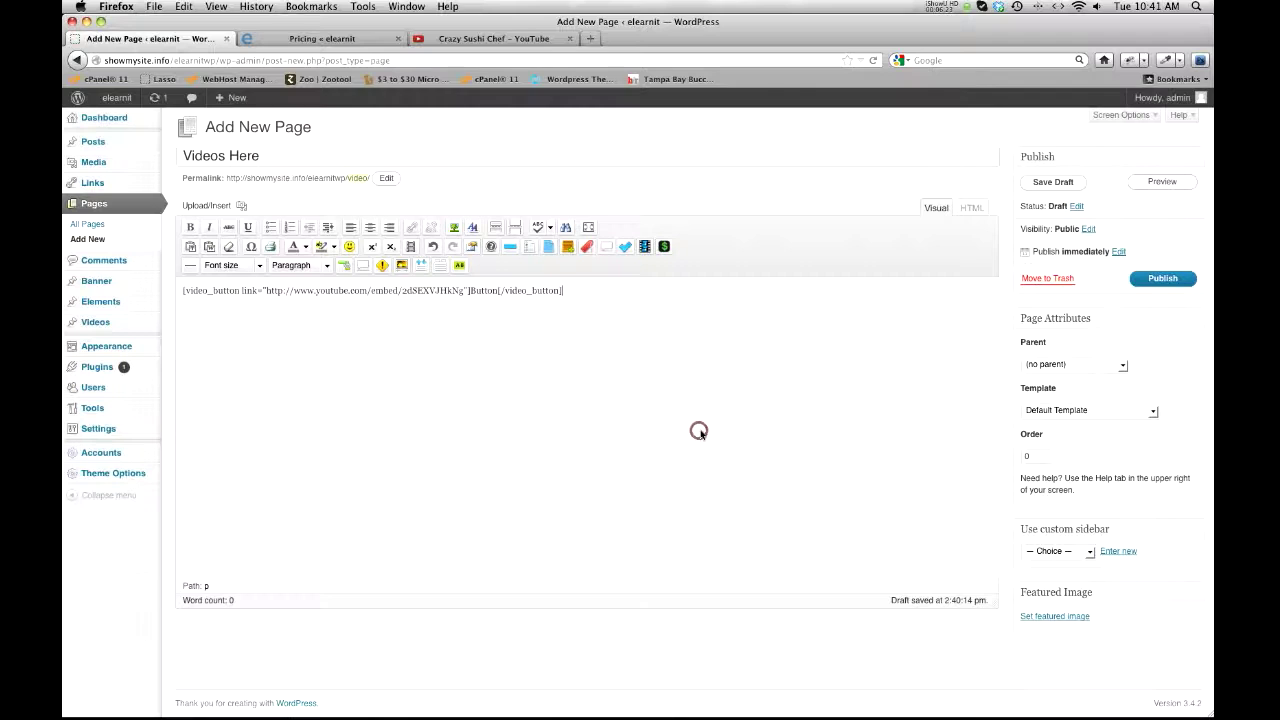
click(1160, 278)
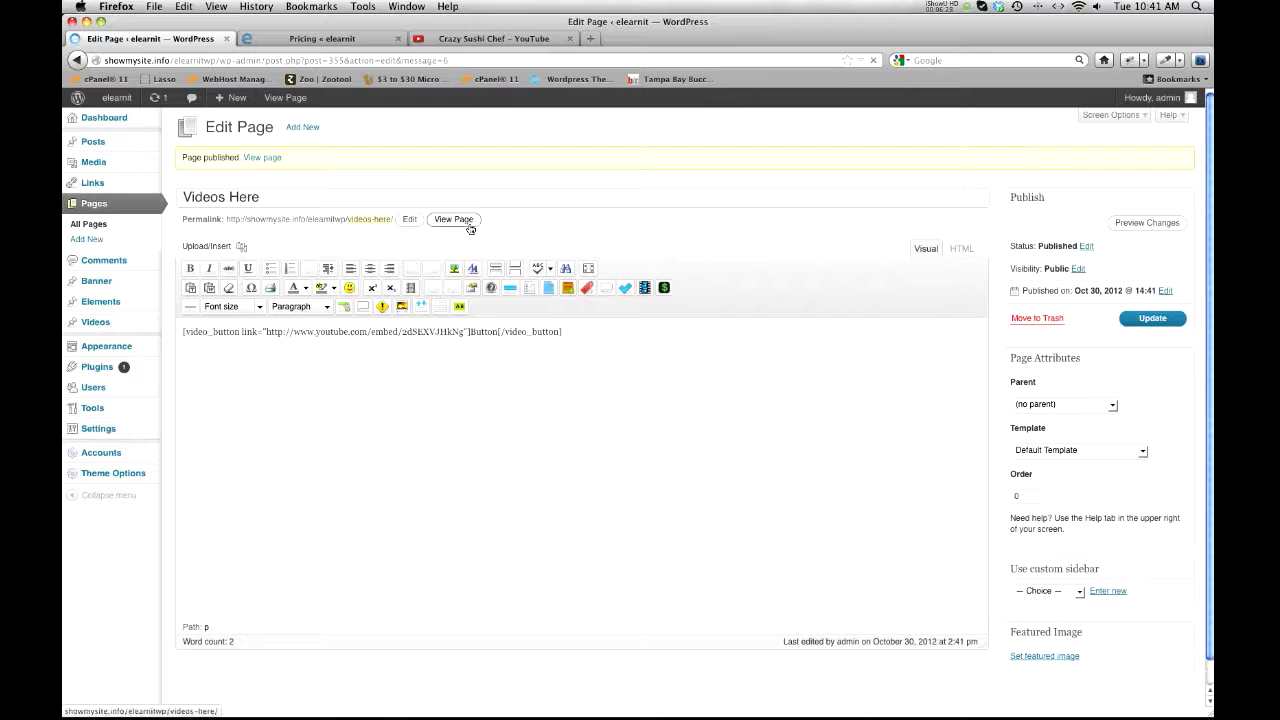
- Open the live Videos Here page and close the Crazy Sushi Chef popup its Button launched
click(459, 219)
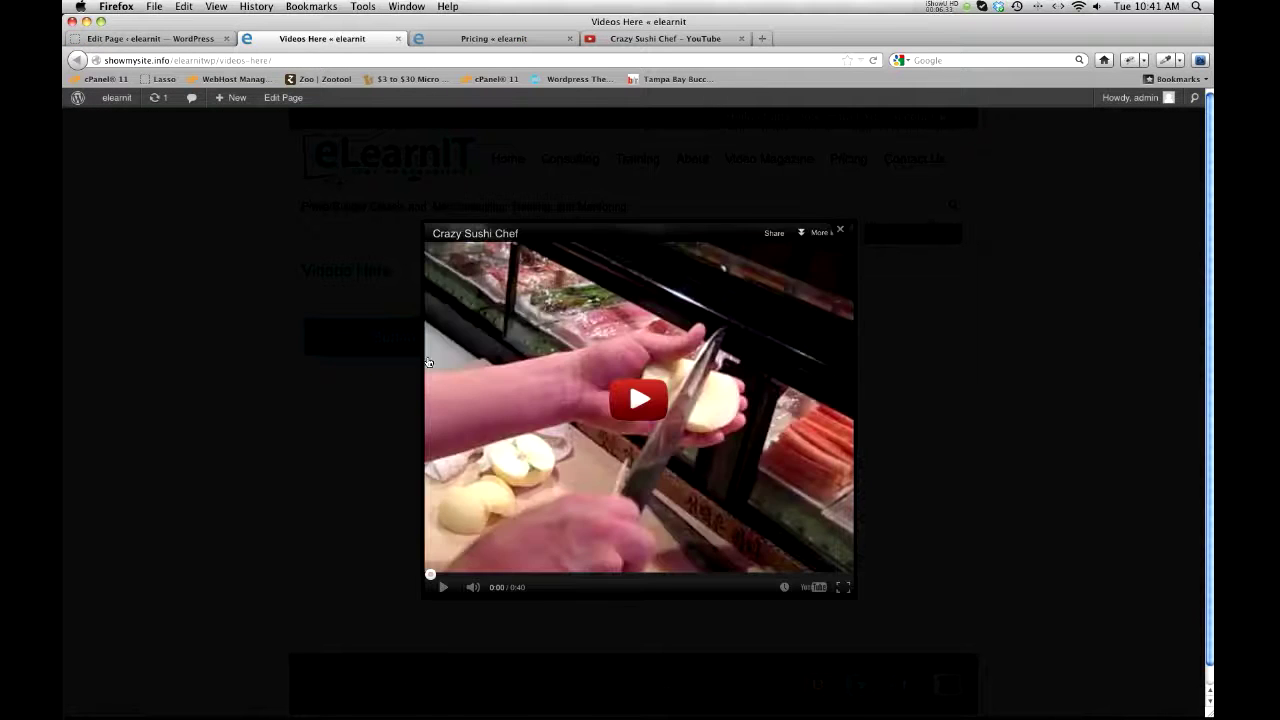
click(840, 230)
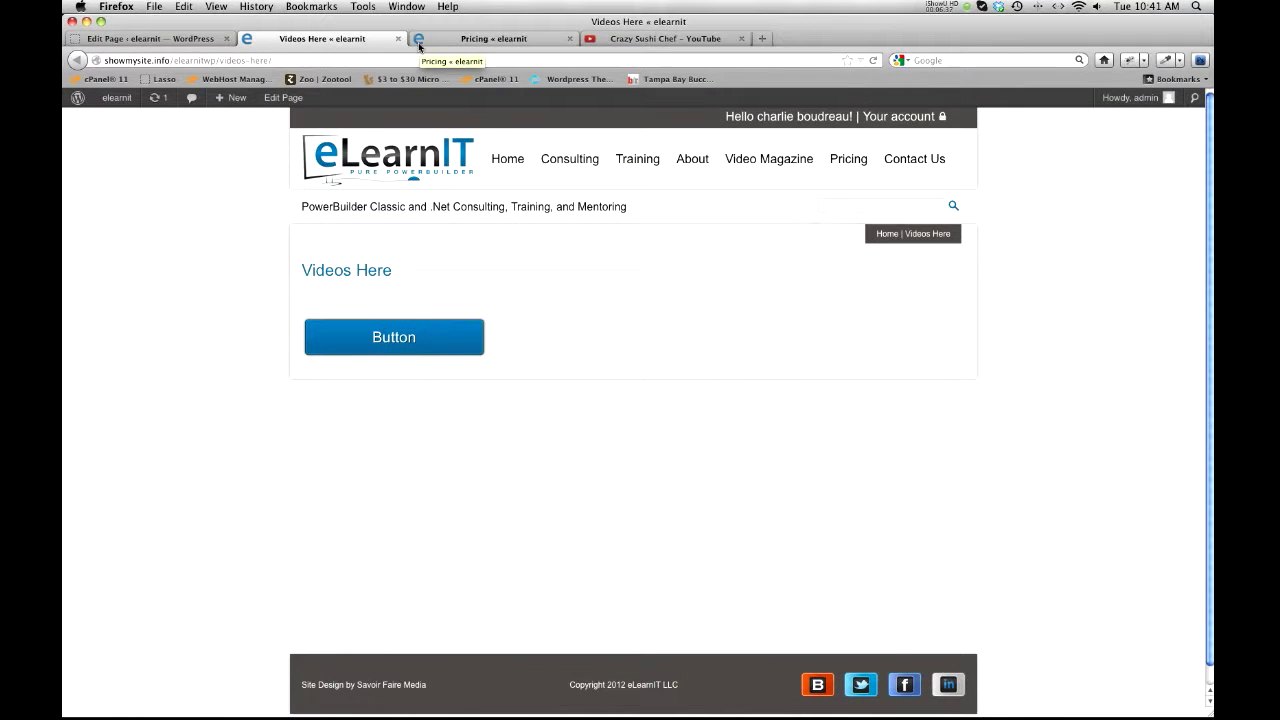